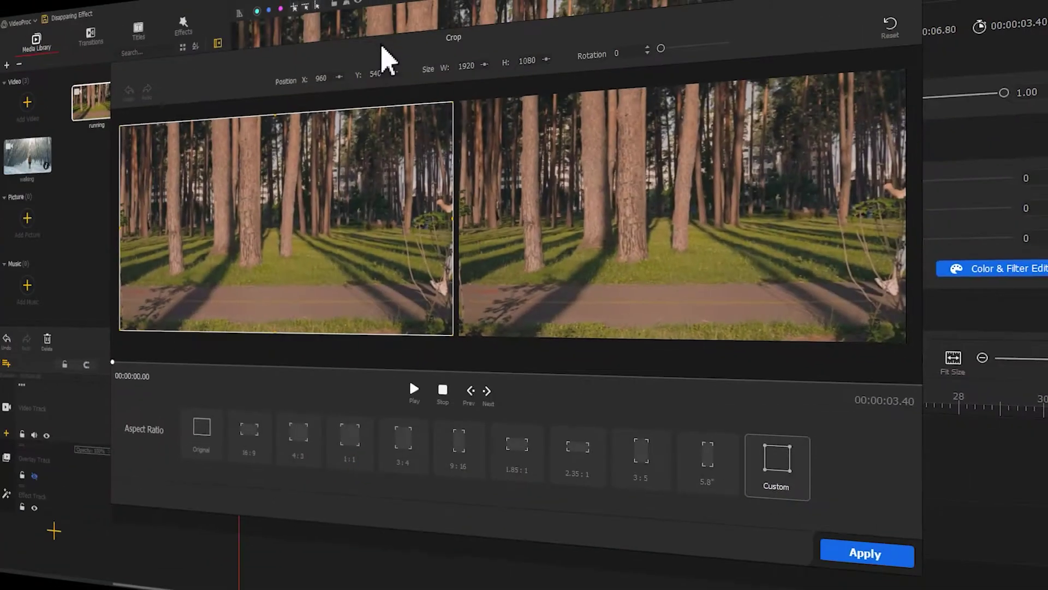
- Crop away the running clip's right side, keeping only a narrow left strip of trees
{"action": "mouse_move", "coordinate": [453, 220]}
{"action": "left_mouse_down"}
{"action": "mouse_move", "coordinate": [262, 213]}
{"action": "mouse_move", "coordinate": [279, 213]}
{"action": "left_mouse_up"}
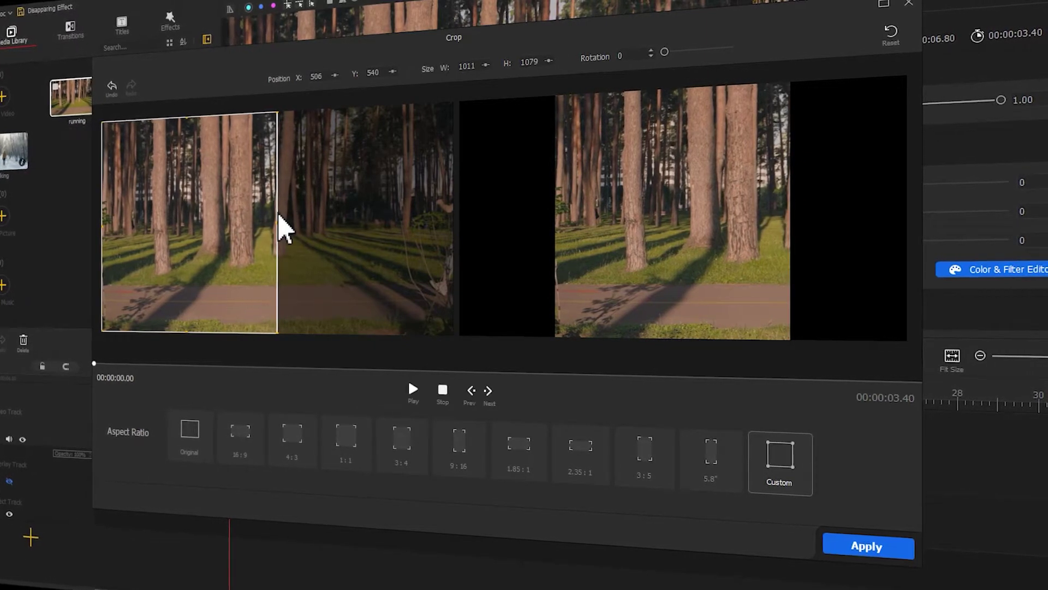
{"action": "left_click", "coordinate": [883, 548]}
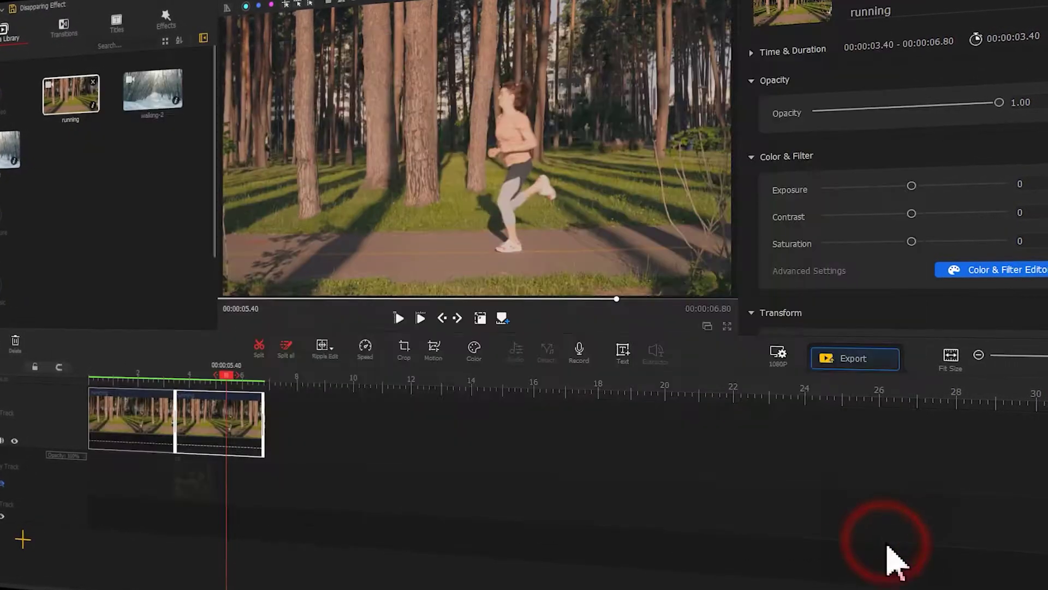
- Select the cropped video in the preview window
{"action": "left_click", "coordinate": [482, 317]}
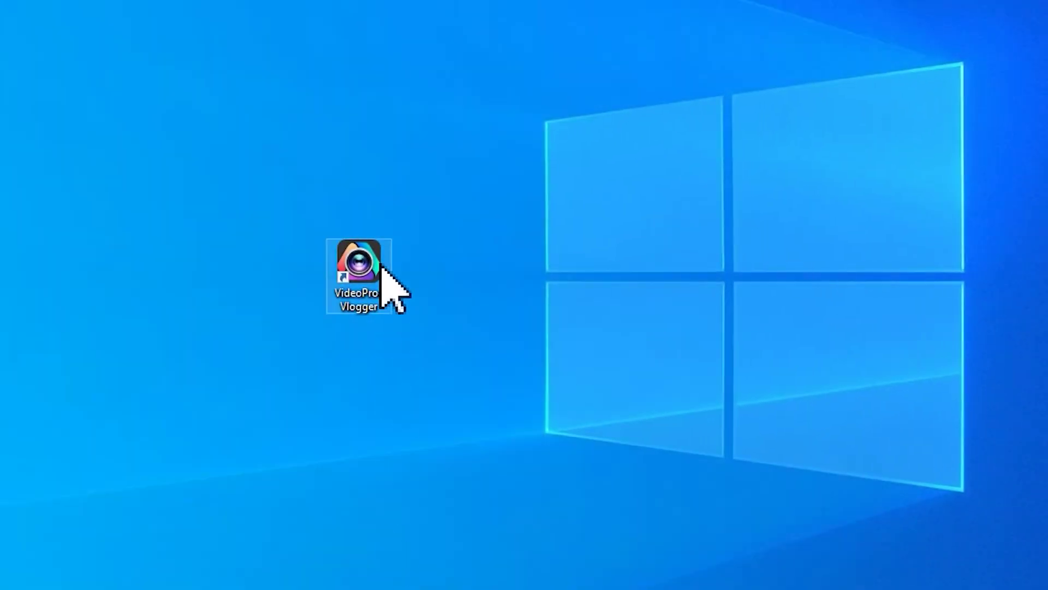
- Launch VideoProc Vlogger and create a new project named 'Disapparing Effect'
{"action": "double_click", "coordinate": [360, 270]}
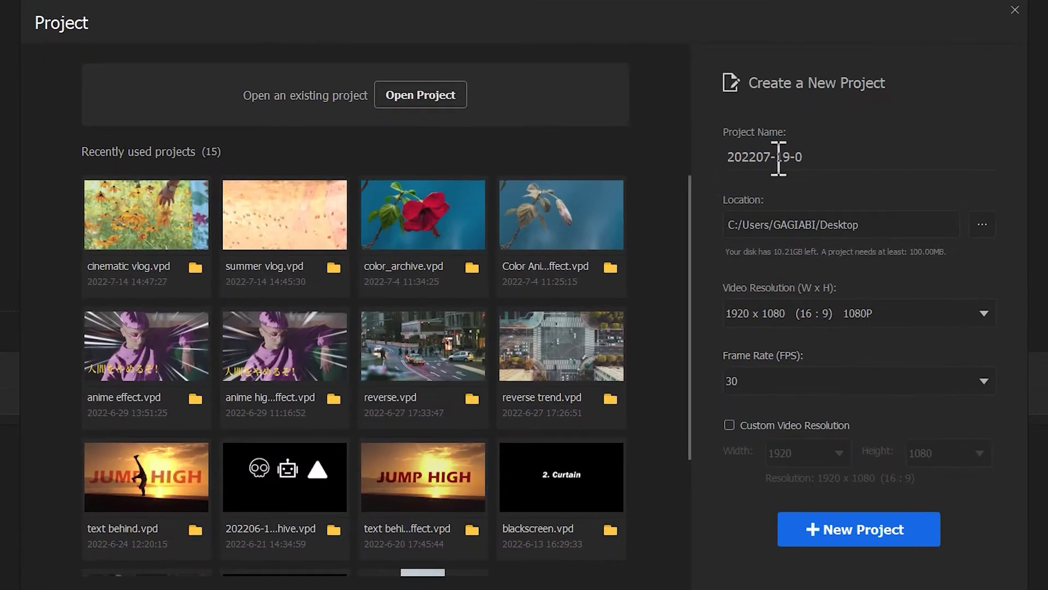
{"action": "double_click", "coordinate": [795, 156]}
{"action": "type", "text": "Disappearing Effect"}
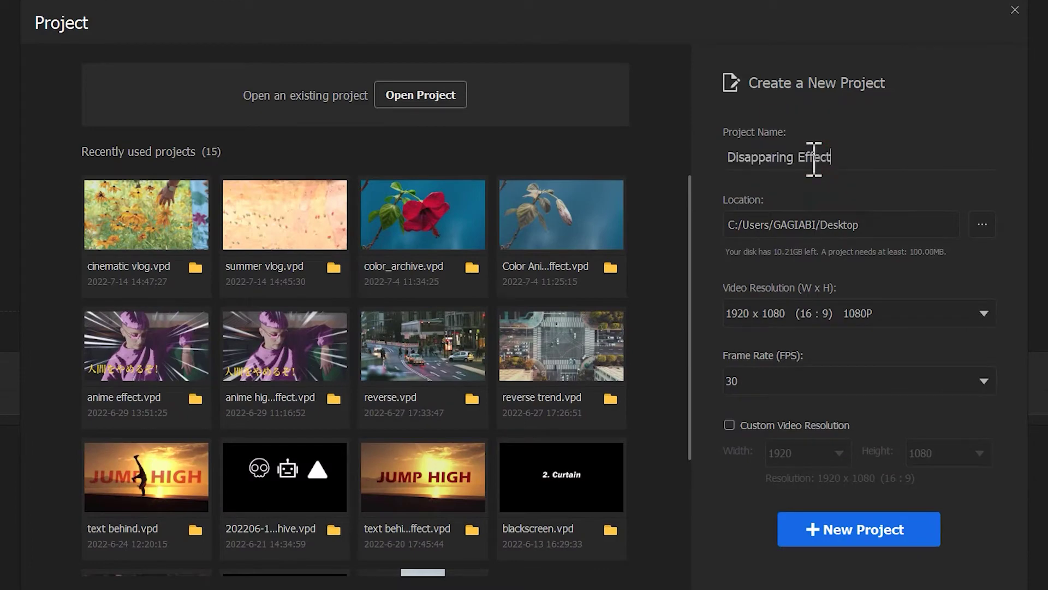
{"action": "left_click", "coordinate": [871, 527]}
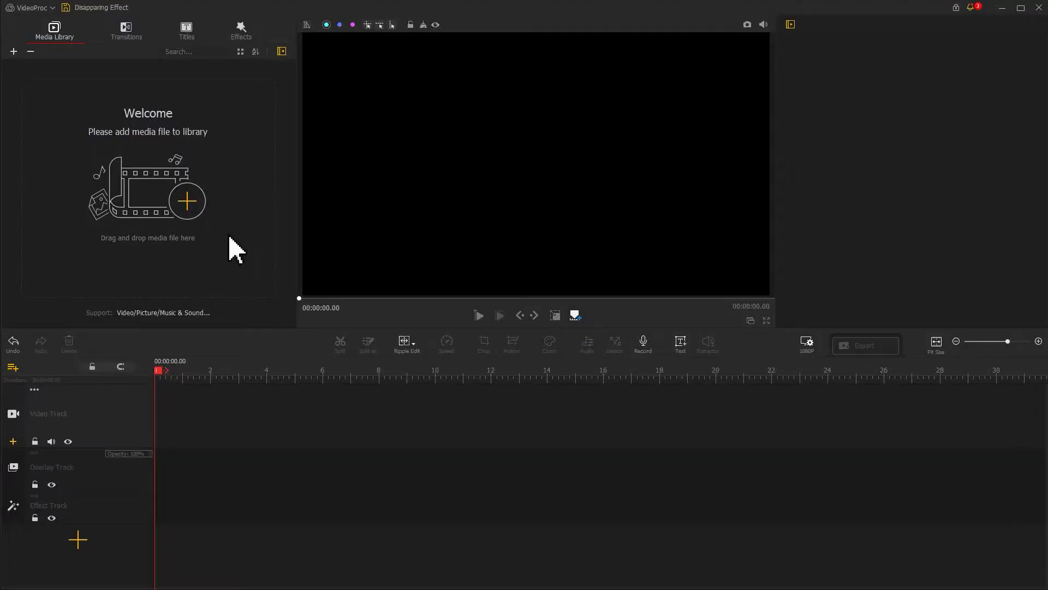
- Import the walking and walking-2 clips into the media library
{"action": "left_click", "coordinate": [186, 200]}
{"action": "left_click", "coordinate": [195, 115]}
{"action": "left_click", "coordinate": [283, 99], "text": "ctrl"}
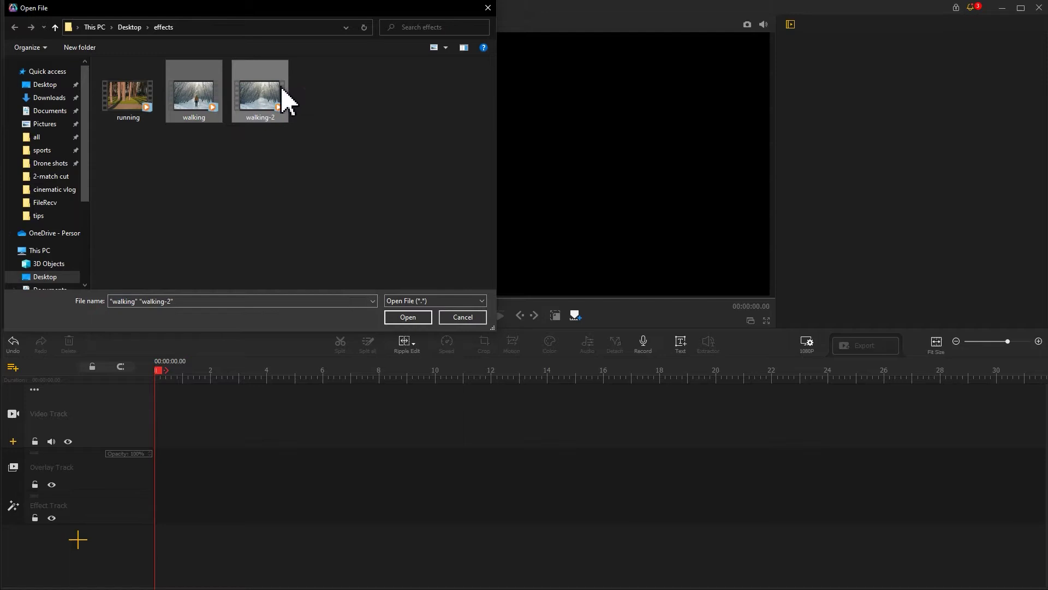
{"action": "left_click", "coordinate": [429, 318]}
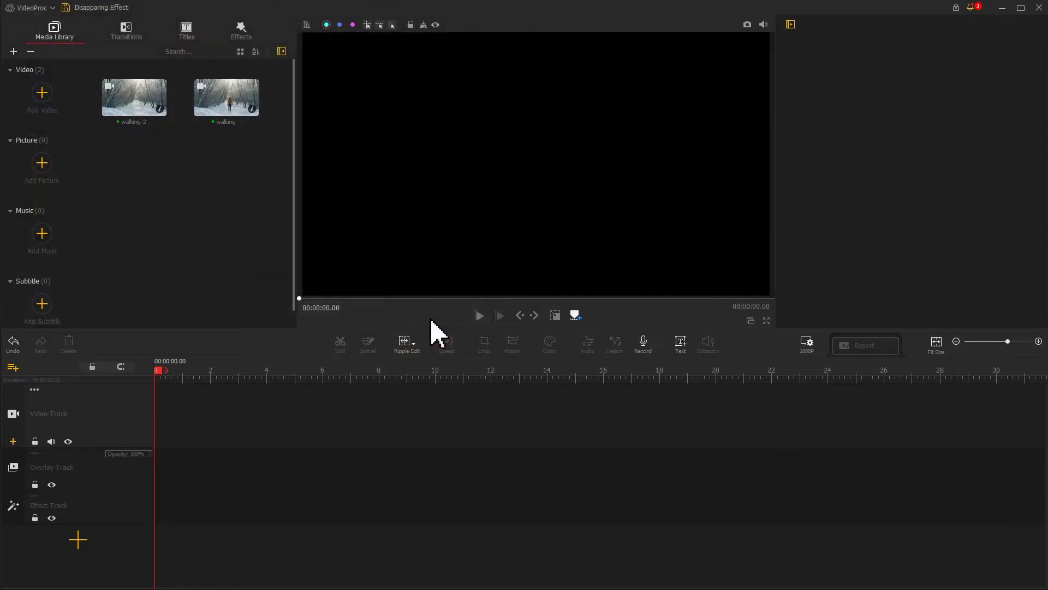
- Place walking then walking-2 on the video track, splitting walking at 2.96 s and deleting the rest
{"action": "left_click_drag", "start_coordinate": [225, 116], "coordinate": [139, 419]}
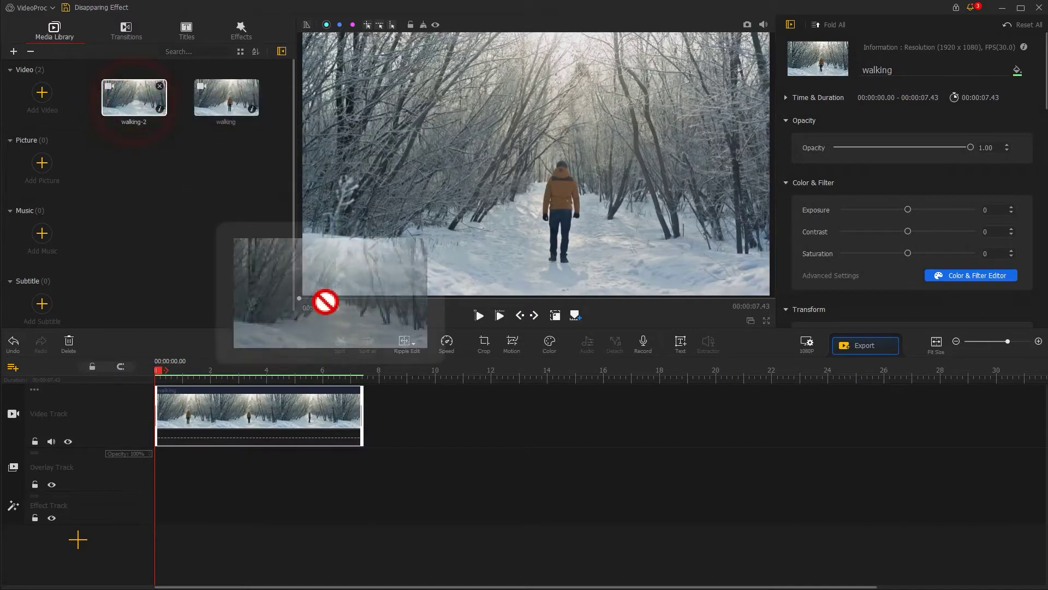
{"action": "left_click_drag", "start_coordinate": [139, 116], "coordinate": [391, 400]}
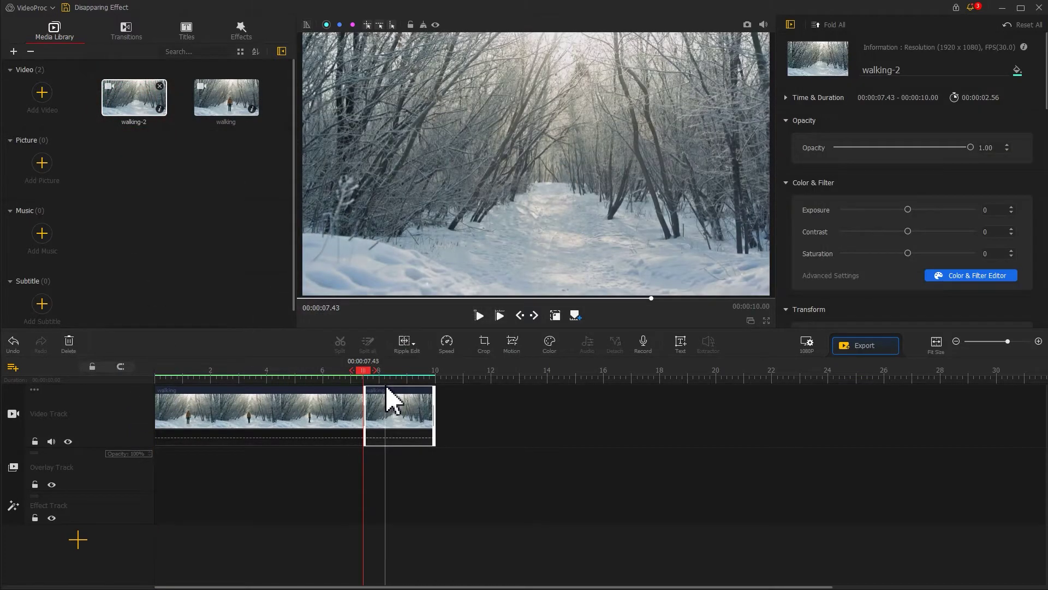
{"action": "left_click_drag", "start_coordinate": [364, 372], "coordinate": [240, 375]}
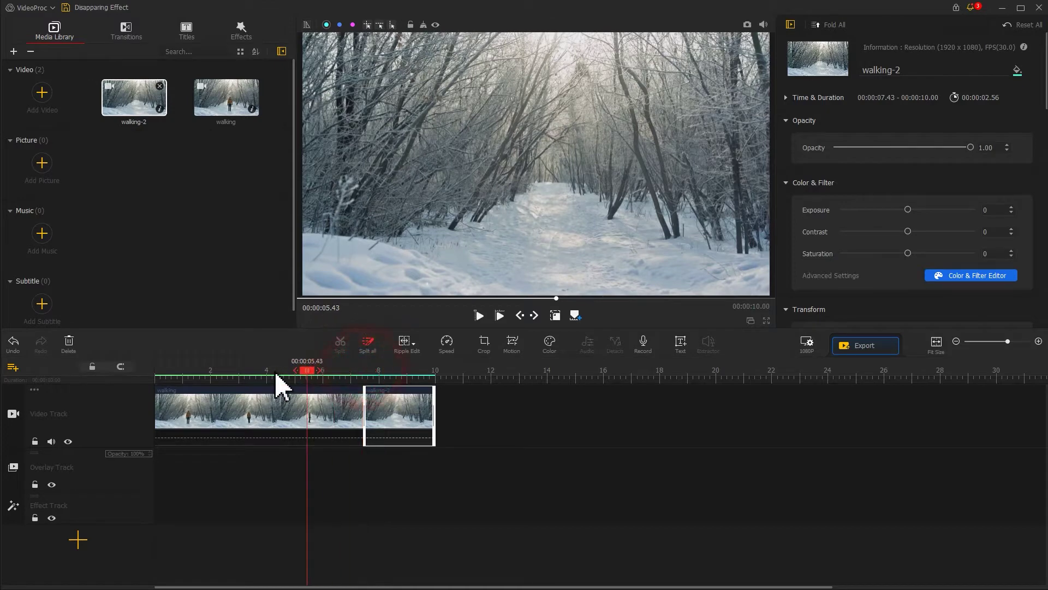
{"action": "left_click", "coordinate": [244, 409]}
{"action": "left_click", "coordinate": [340, 345]}
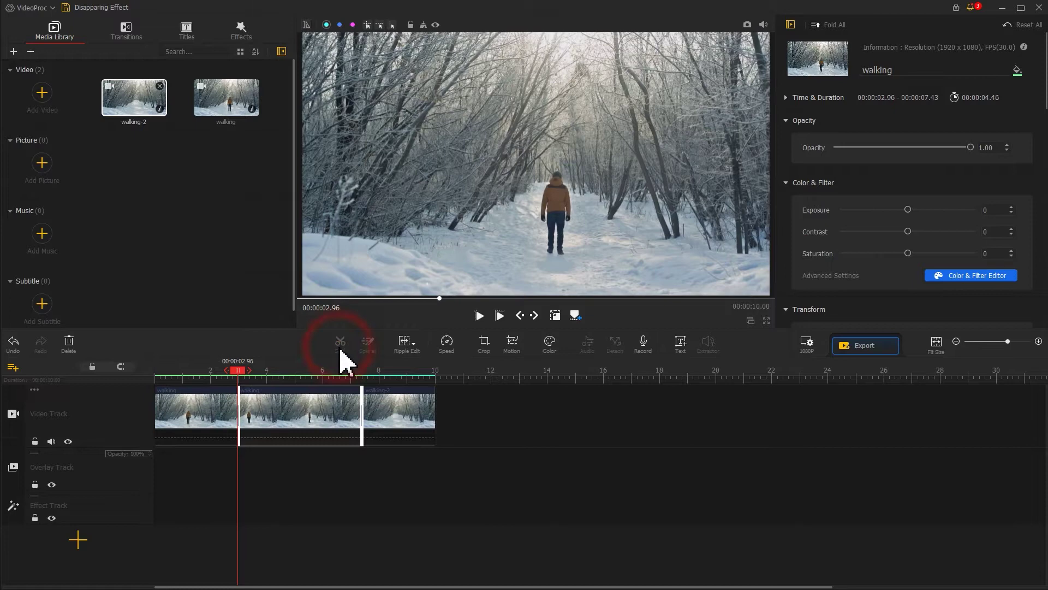
{"action": "key", "text": "Delete"}
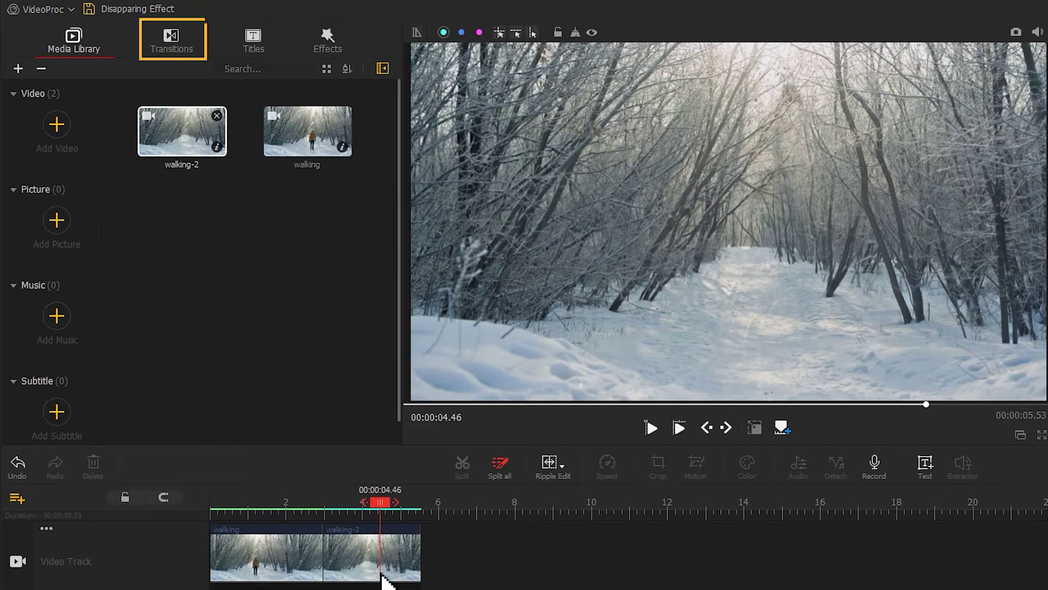
- Add a 1-second Fade transition between walking and walking-2 and play from the start
{"action": "left_click", "coordinate": [174, 42]}
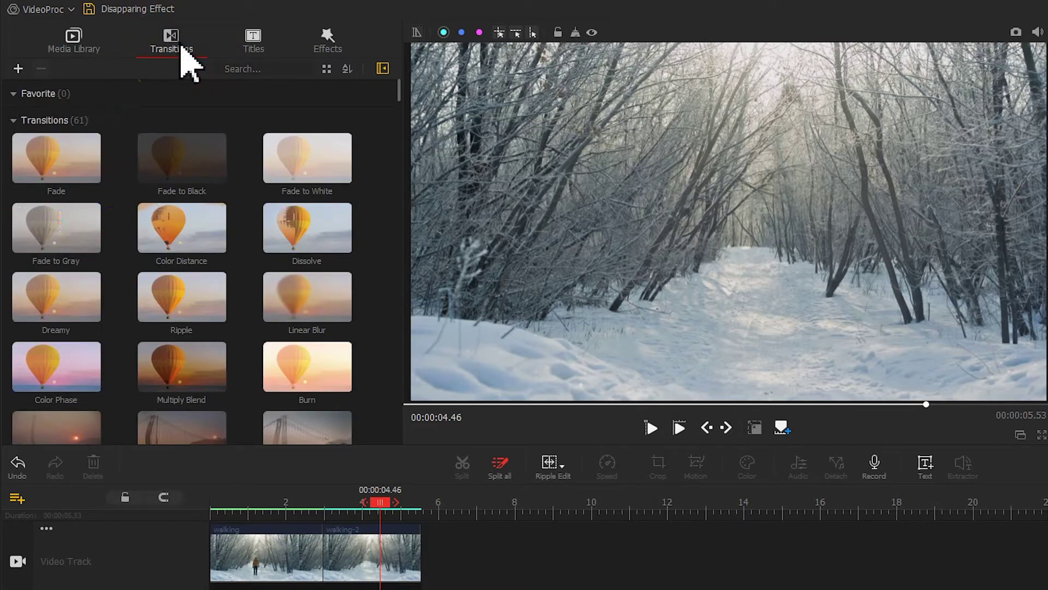
{"action": "mouse_move", "coordinate": [94, 147]}
{"action": "left_mouse_down"}
{"action": "mouse_move", "coordinate": [229, 414]}
{"action": "mouse_move", "coordinate": [223, 403]}
{"action": "left_mouse_up"}
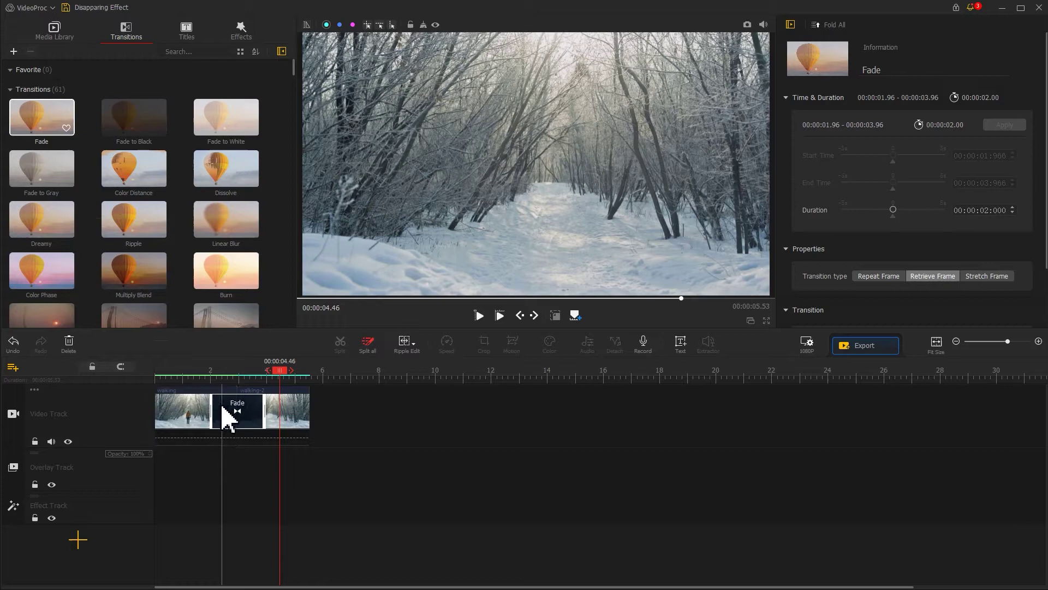
{"action": "left_click_drag", "start_coordinate": [212, 406], "coordinate": [228, 415]}
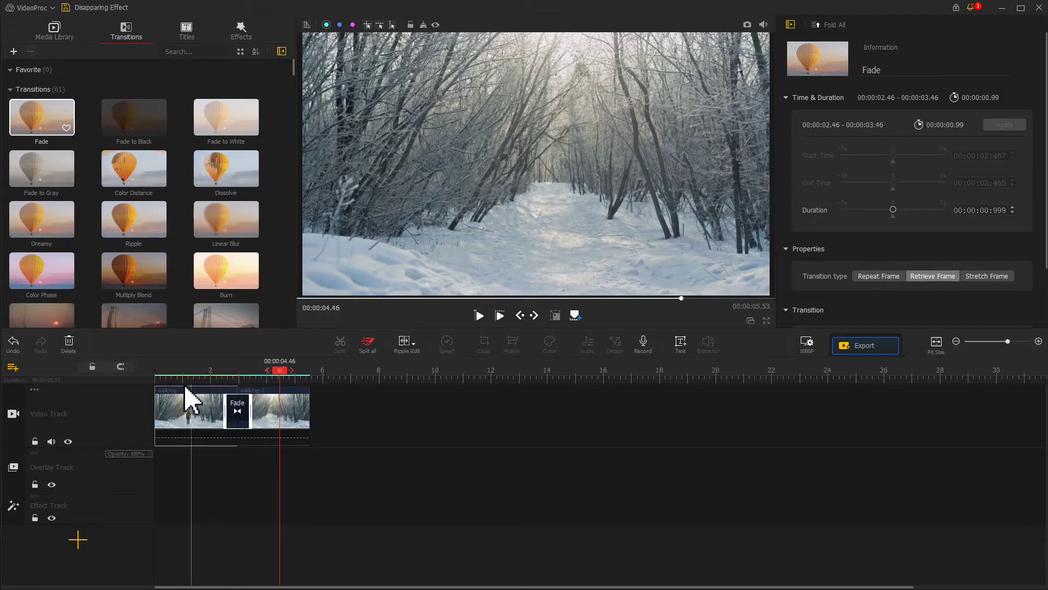
{"action": "left_click", "coordinate": [155, 368]}
{"action": "key", "text": "space"}
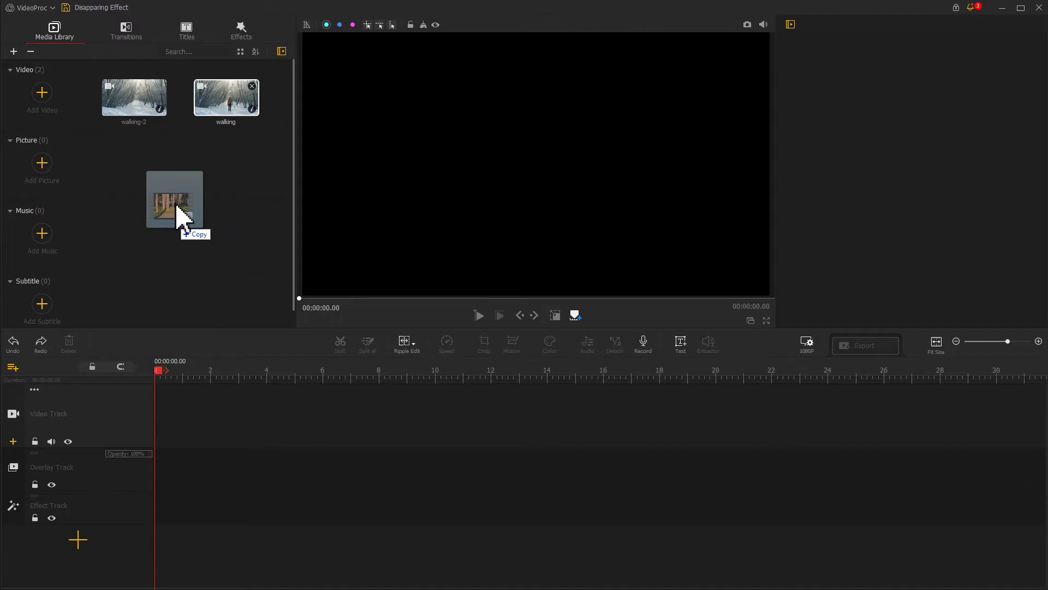
- Import the running clip into the media library
{"action": "left_click_drag", "start_coordinate": [178, 208], "coordinate": [177, 206]}
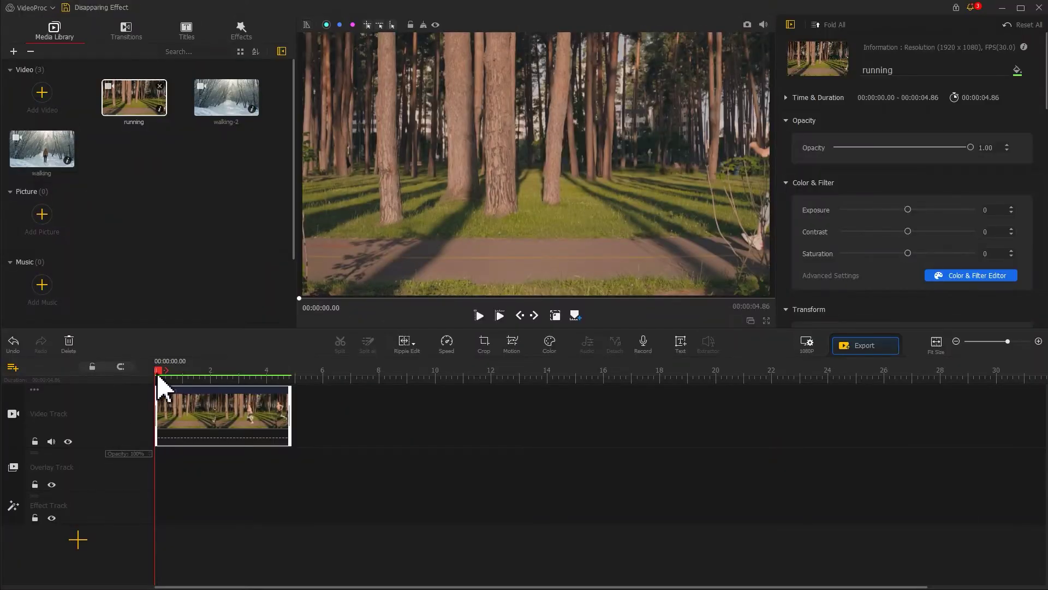
- Split the running clip at 3.40 s and move the end piece onto the overlay track
{"action": "left_click_drag", "start_coordinate": [164, 378], "coordinate": [256, 390]}
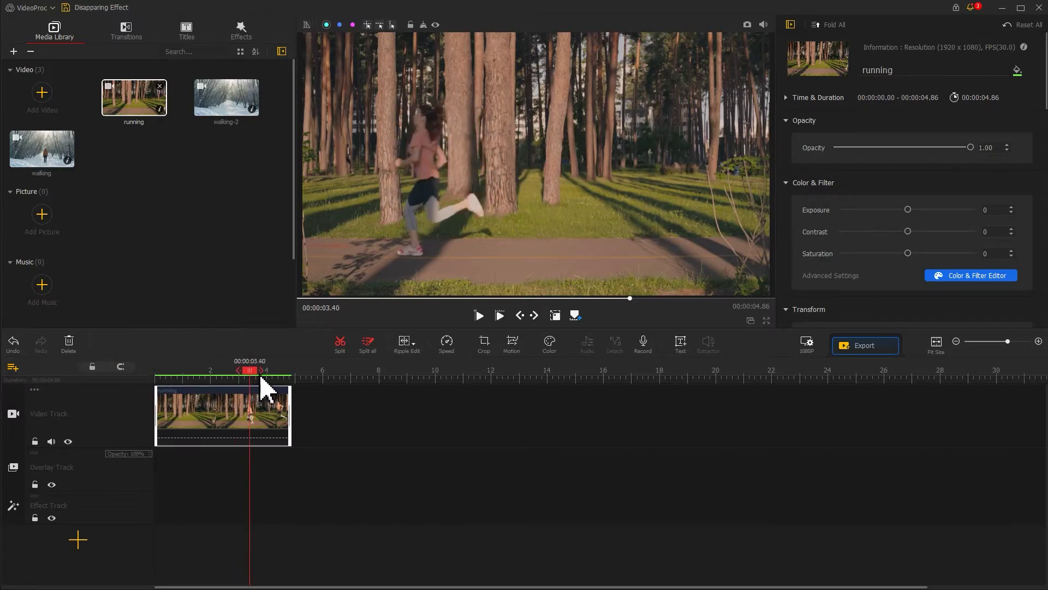
{"action": "left_click", "coordinate": [339, 344]}
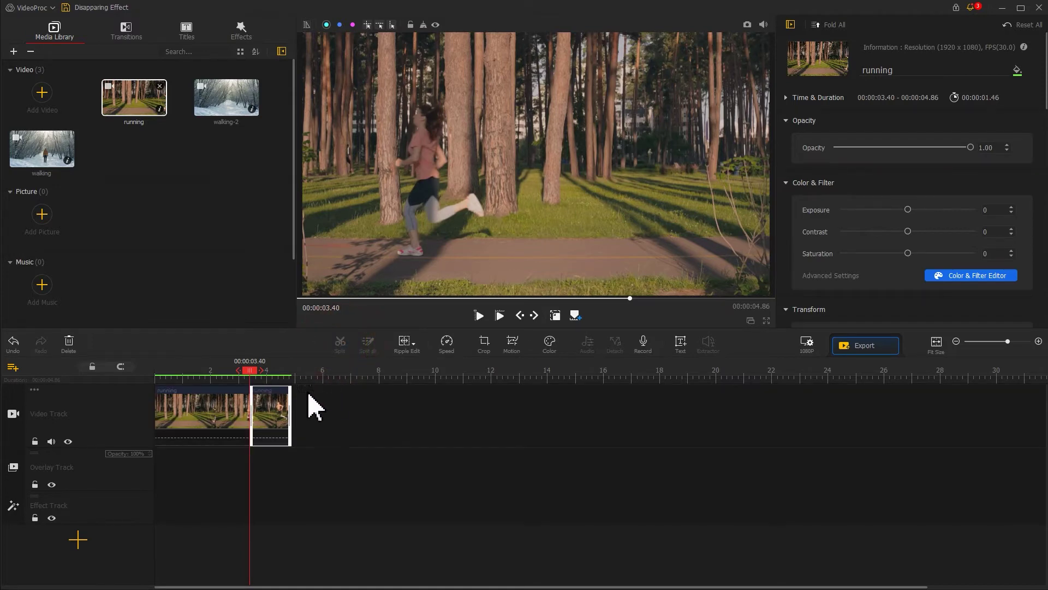
{"action": "left_click_drag", "start_coordinate": [270, 419], "coordinate": [272, 492]}
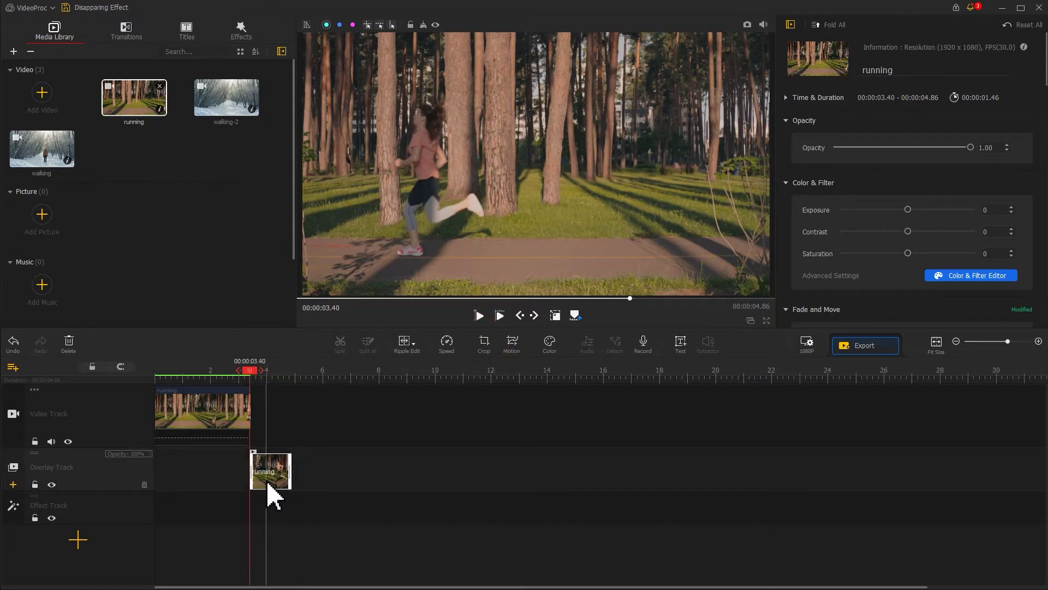
{"action": "left_click", "coordinate": [483, 353]}
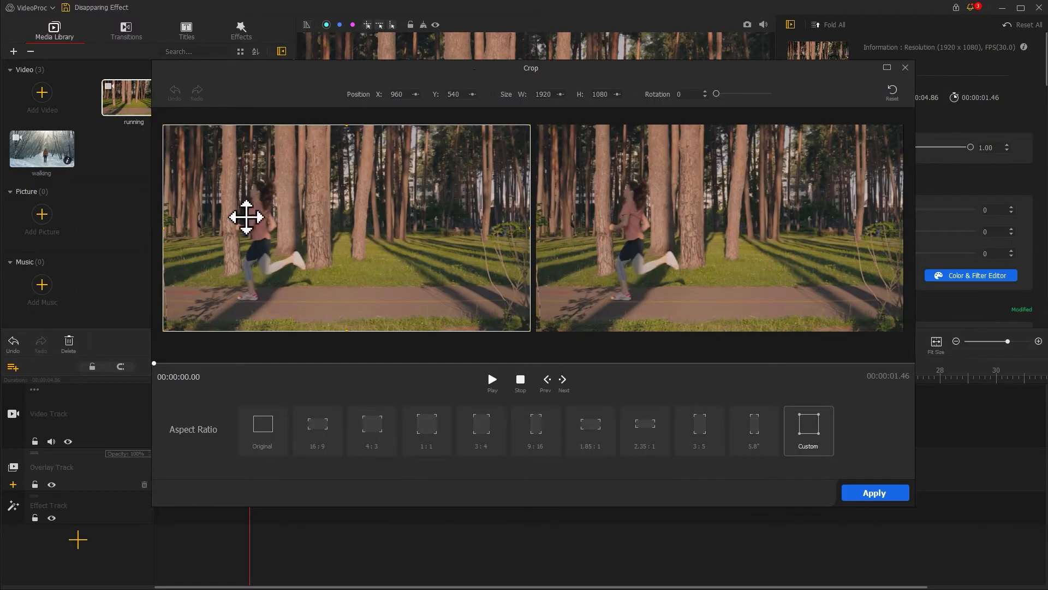
- Crop away the overlay clip's left side with the runner, keeping the right-side trees
{"action": "mouse_move", "coordinate": [163, 229]}
{"action": "left_mouse_down"}
{"action": "mouse_move", "coordinate": [330, 229]}
{"action": "mouse_move", "coordinate": [316, 227]}
{"action": "left_mouse_up"}
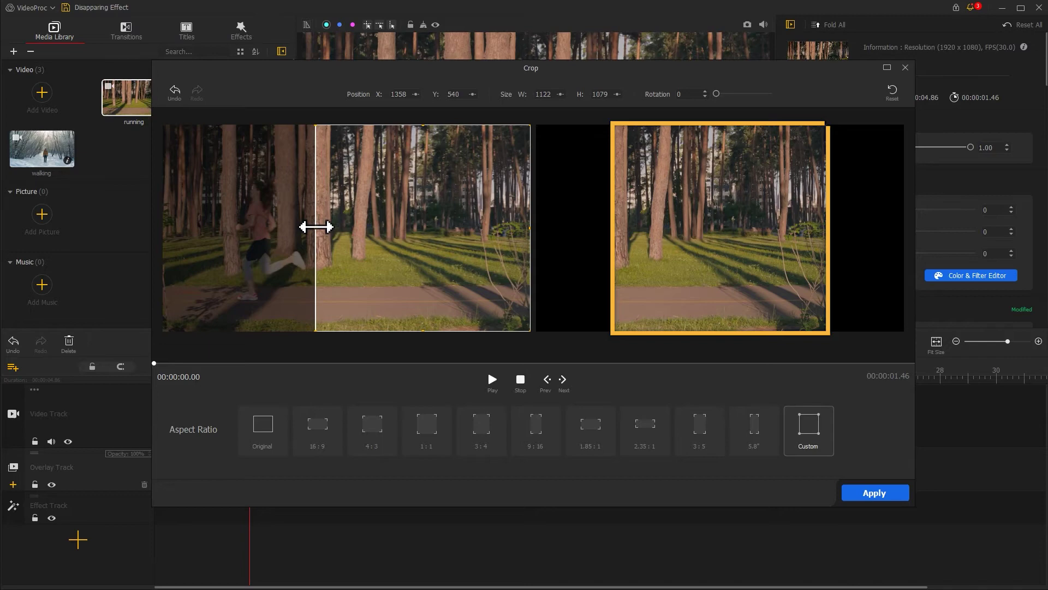
{"action": "left_click", "coordinate": [905, 496]}
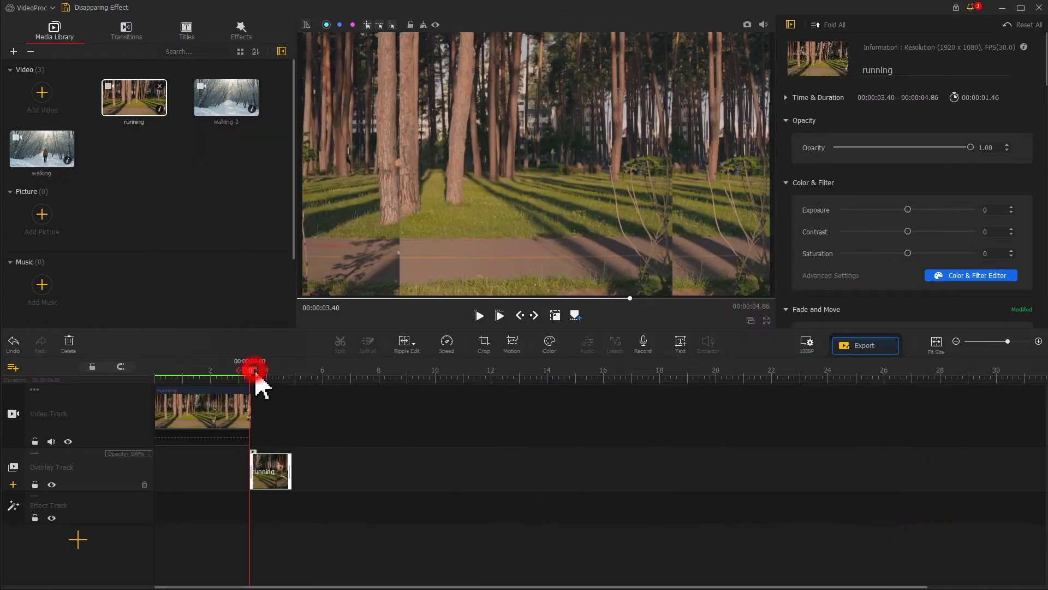
- Move the cropped overlay strip to the frame's right edge, then select the main running clip
{"action": "left_click_drag", "start_coordinate": [257, 380], "coordinate": [271, 380]}
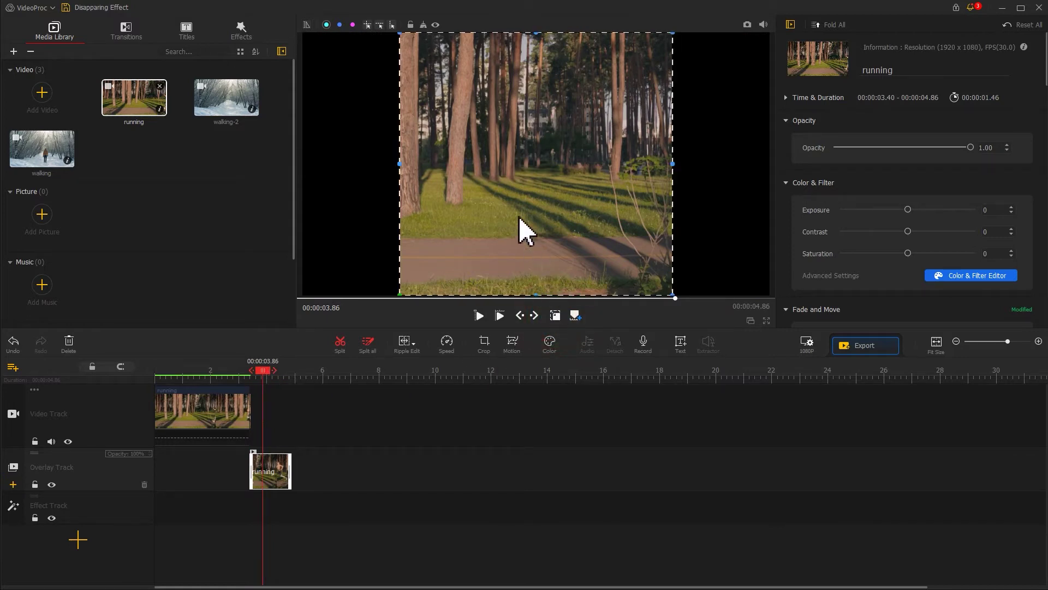
{"action": "left_click_drag", "start_coordinate": [514, 211], "coordinate": [609, 213]}
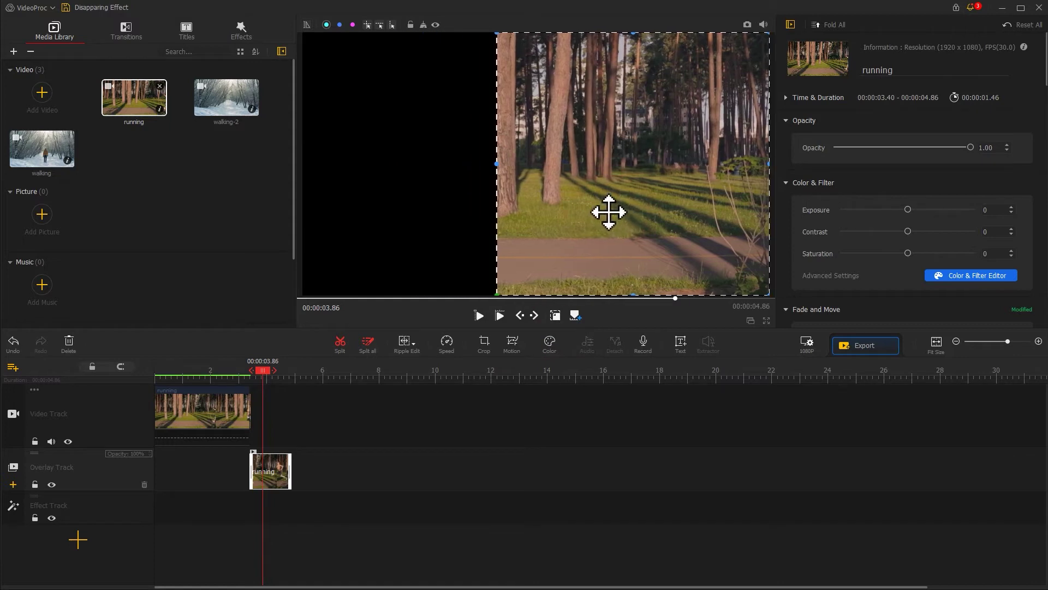
{"action": "left_click", "coordinate": [555, 315]}
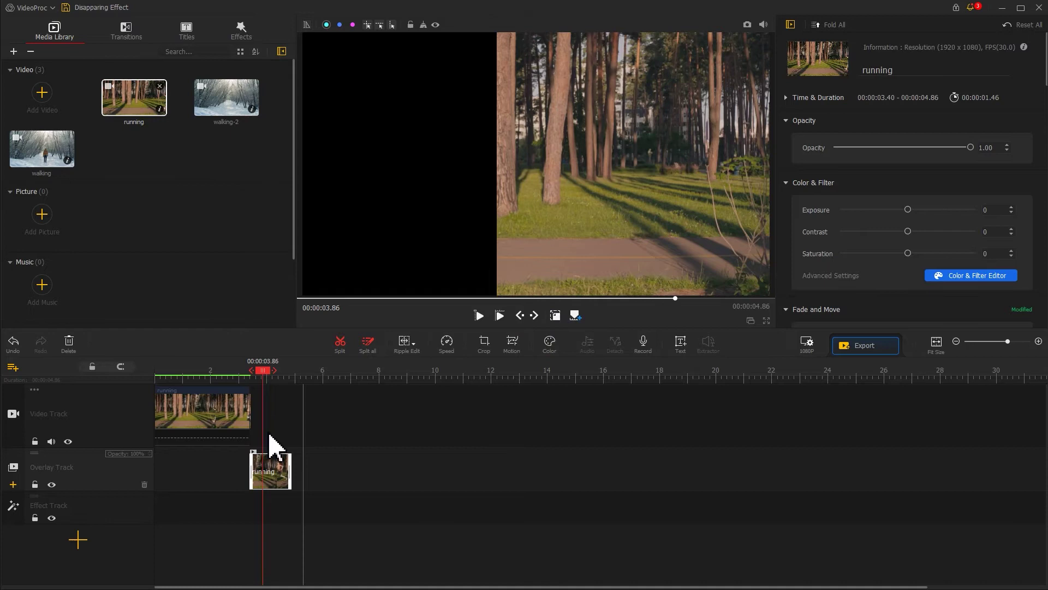
{"action": "left_click", "coordinate": [215, 421]}
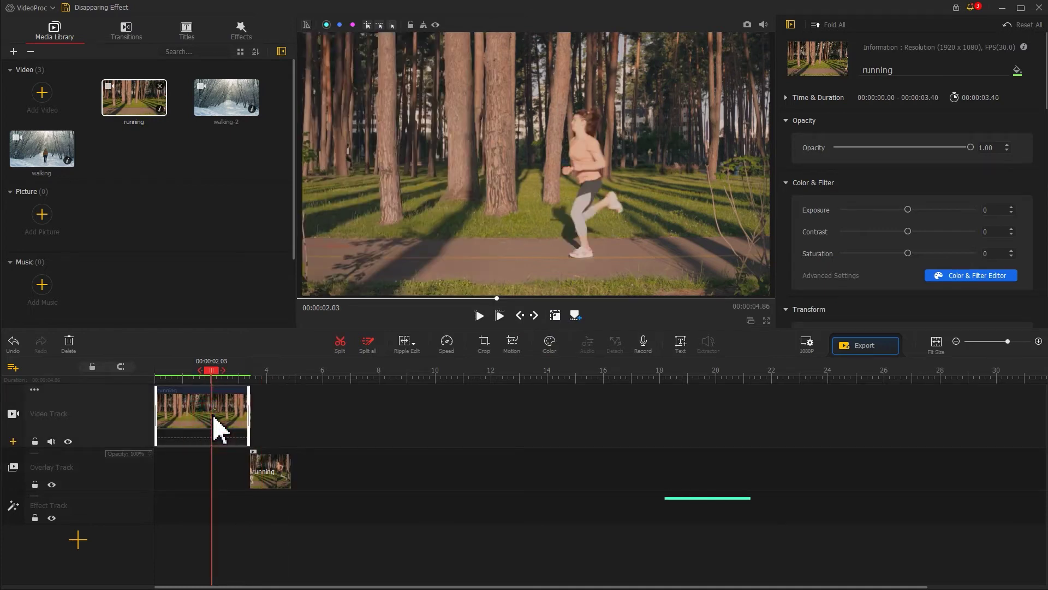
- Copy the main running clip and paste it right after the original, spanning 3.40–6.80 s
{"action": "key", "text": "ctrl+c"}
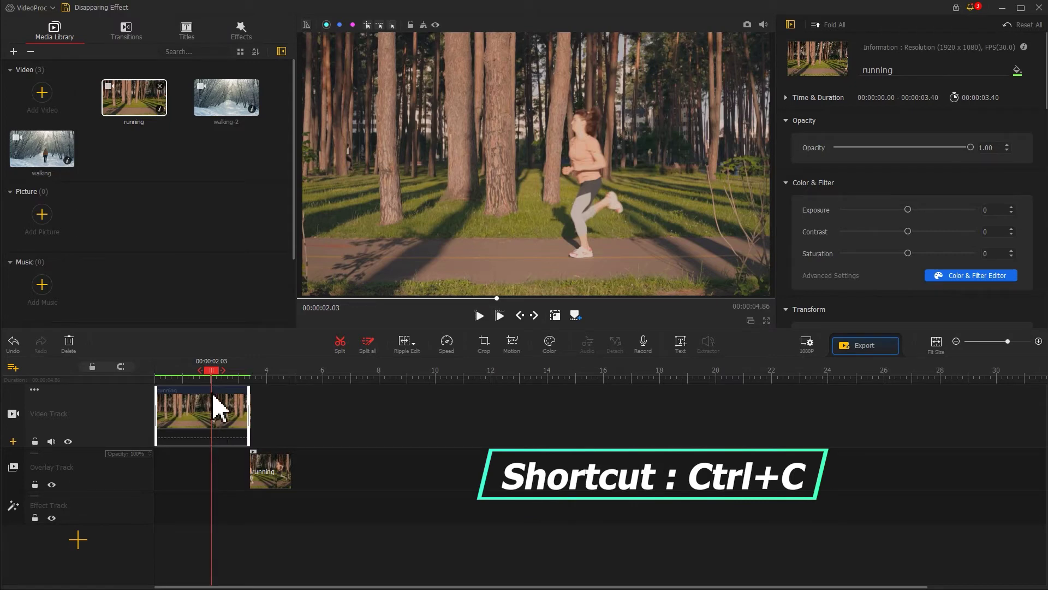
{"action": "left_click_drag", "start_coordinate": [214, 382], "coordinate": [256, 383]}
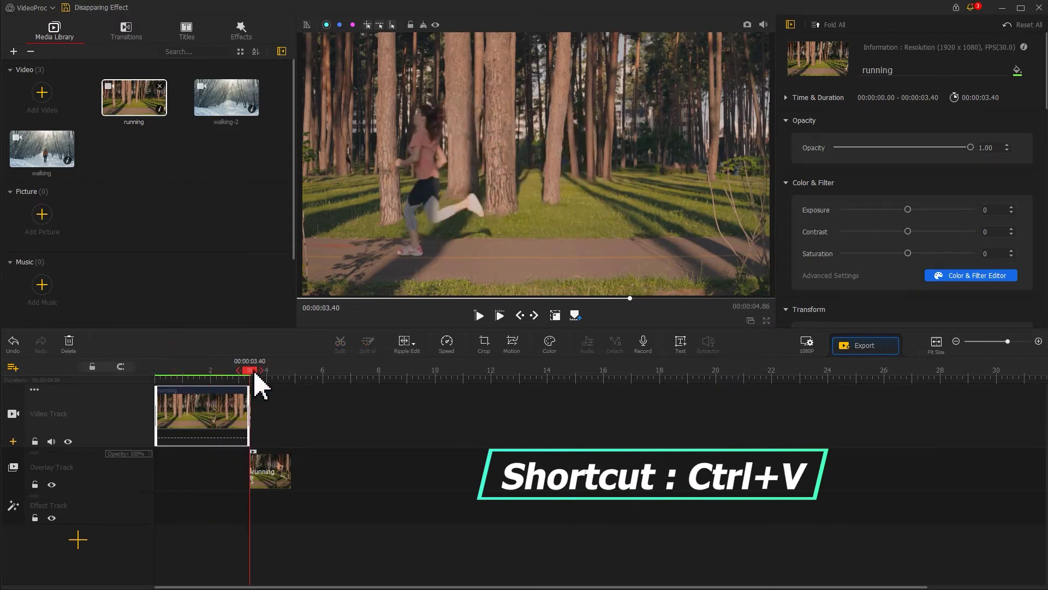
{"action": "key", "text": "ctrl+v"}
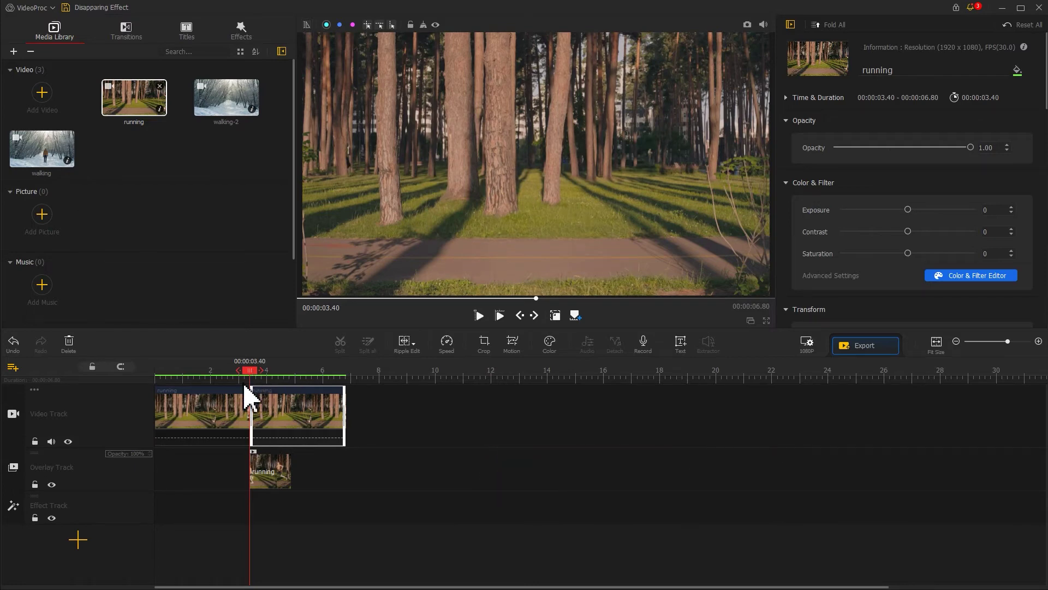
- Hide the overlay track's contents and select the pasted running copy at 5.40 s
{"action": "left_click", "coordinate": [88, 488]}
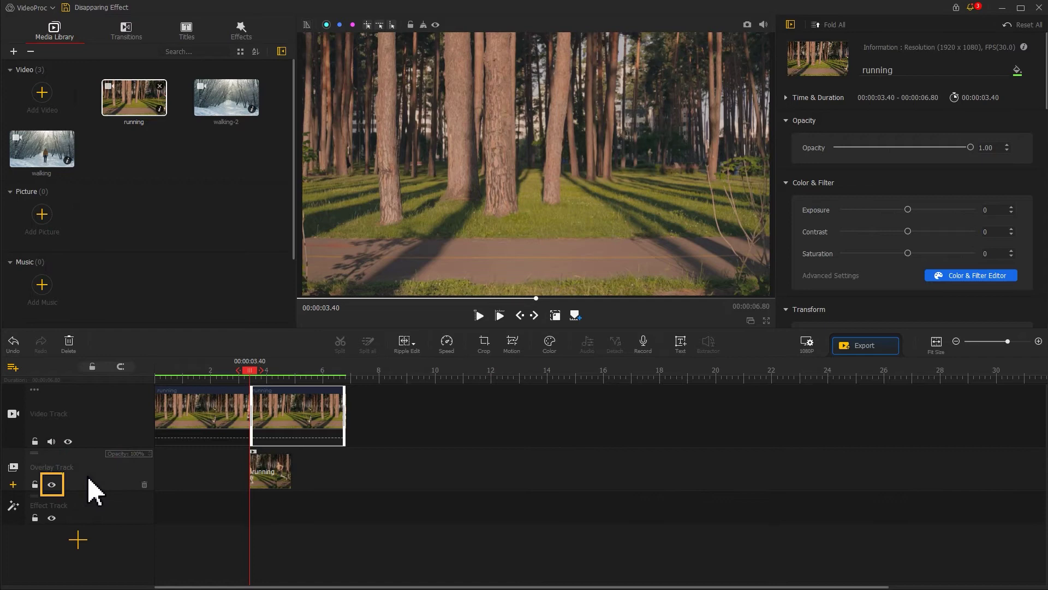
{"action": "left_click", "coordinate": [52, 486]}
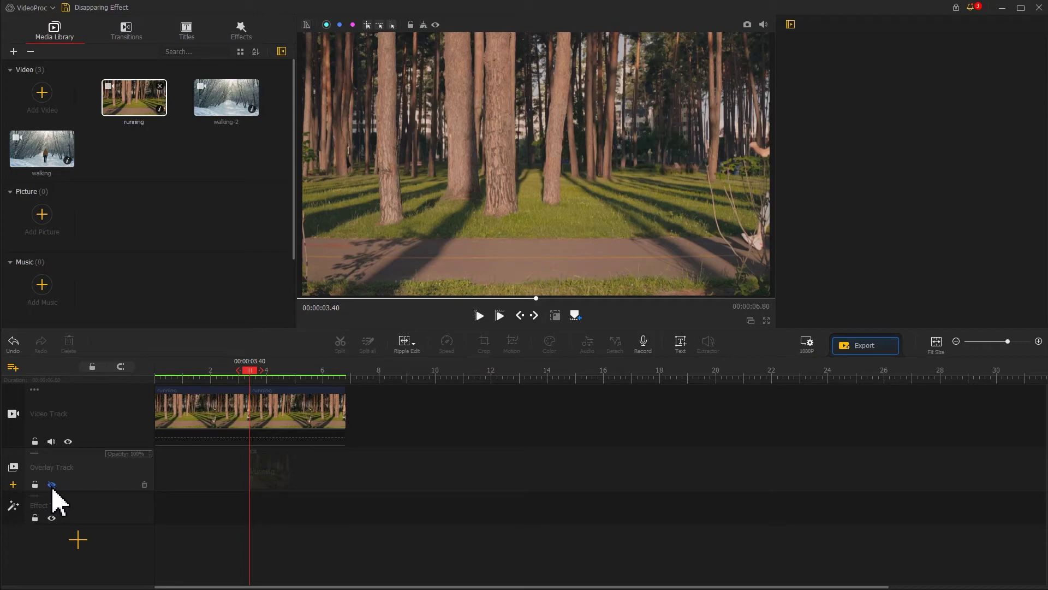
{"action": "left_click", "coordinate": [309, 422]}
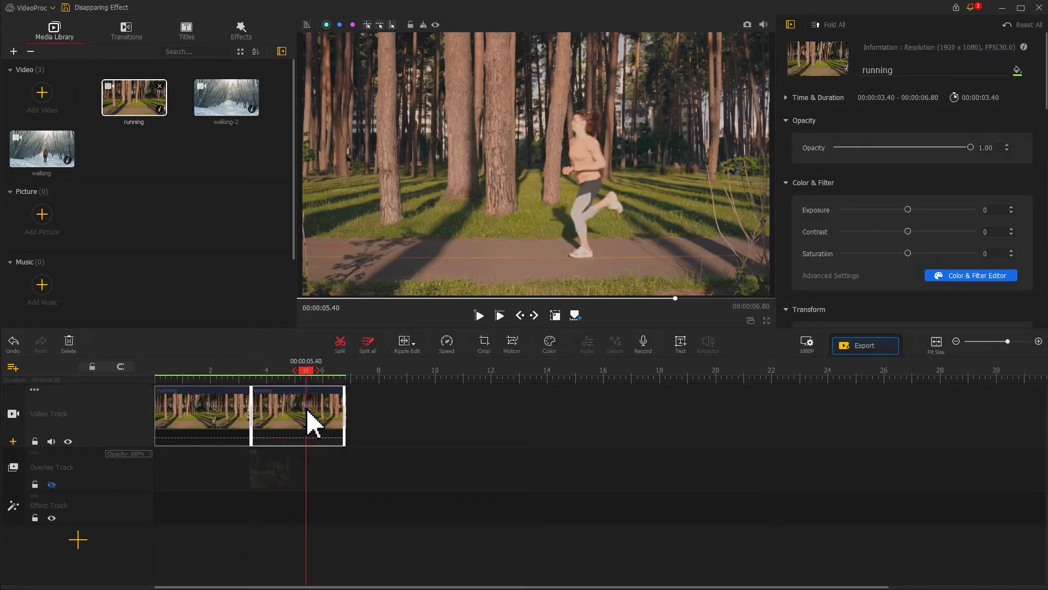
- Crop the pasted running copy to its left-side trees, about 1011 wide, and apply
{"action": "left_click", "coordinate": [485, 348]}
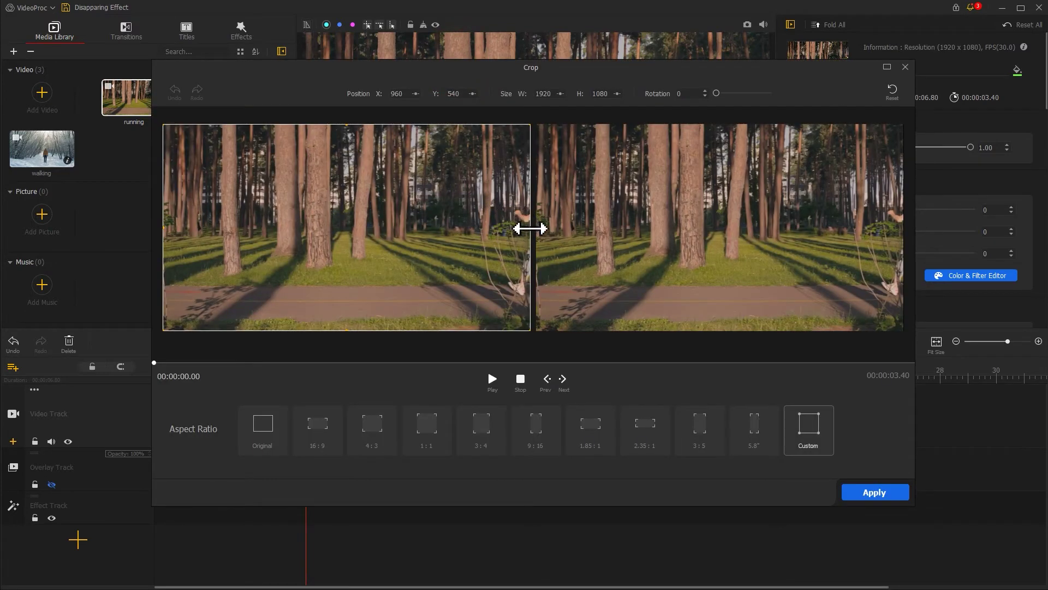
{"action": "mouse_move", "coordinate": [529, 227]}
{"action": "left_mouse_down"}
{"action": "mouse_move", "coordinate": [336, 217]}
{"action": "mouse_move", "coordinate": [356, 219]}
{"action": "left_mouse_up"}
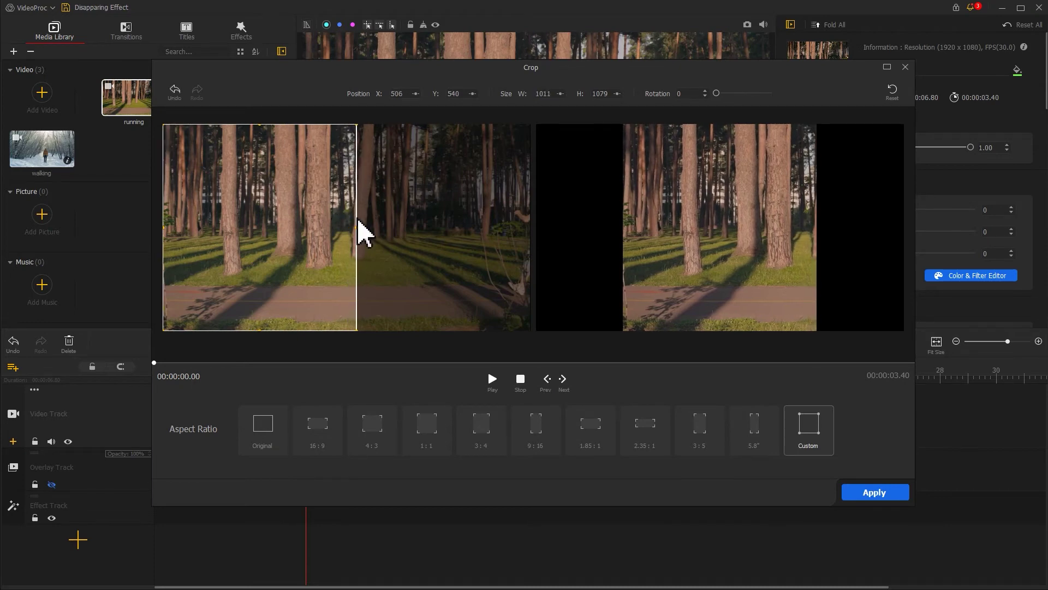
{"action": "left_click", "coordinate": [890, 494]}
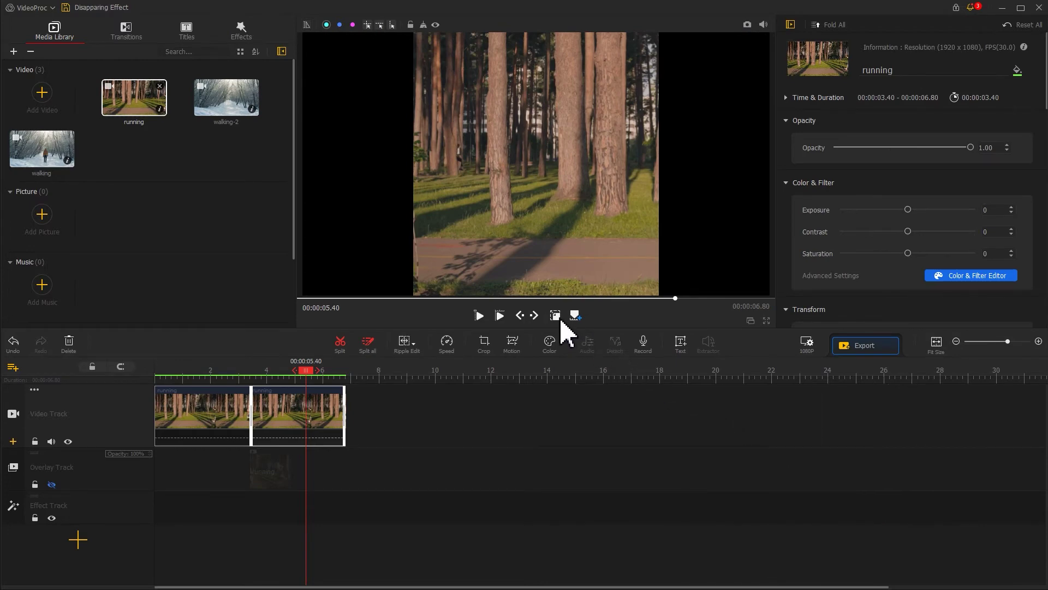
- Move the cropped copy flush to the frame's left edge, unhide the overlay track, and set the playhead near 00:00:03.90
{"action": "left_click", "coordinate": [557, 317]}
{"action": "left_click_drag", "start_coordinate": [527, 194], "coordinate": [420, 186]}
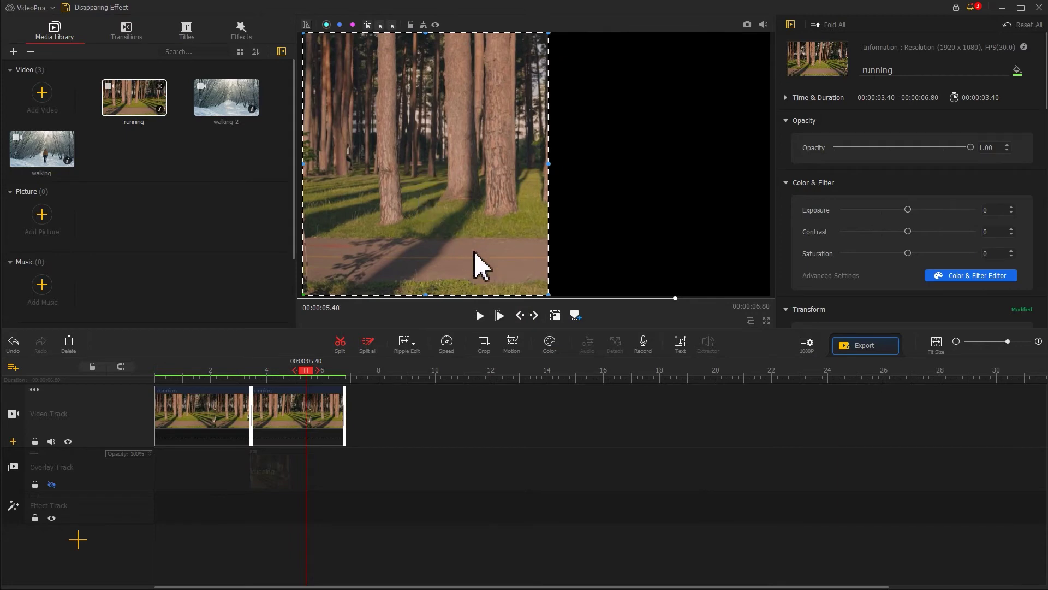
{"action": "left_click", "coordinate": [555, 318]}
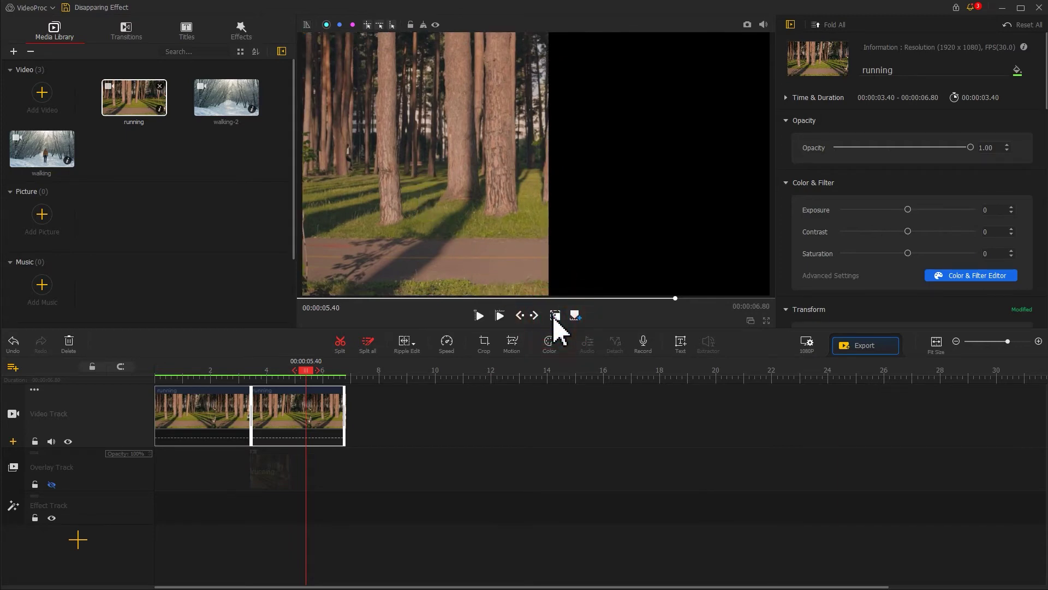
{"action": "left_click", "coordinate": [52, 483]}
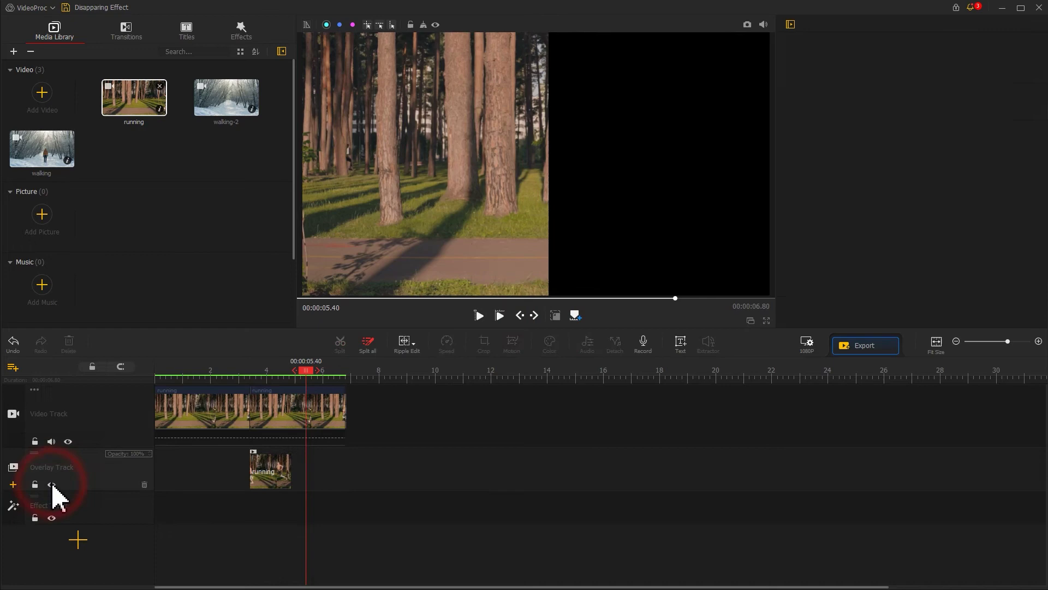
{"action": "left_click", "coordinate": [265, 371]}
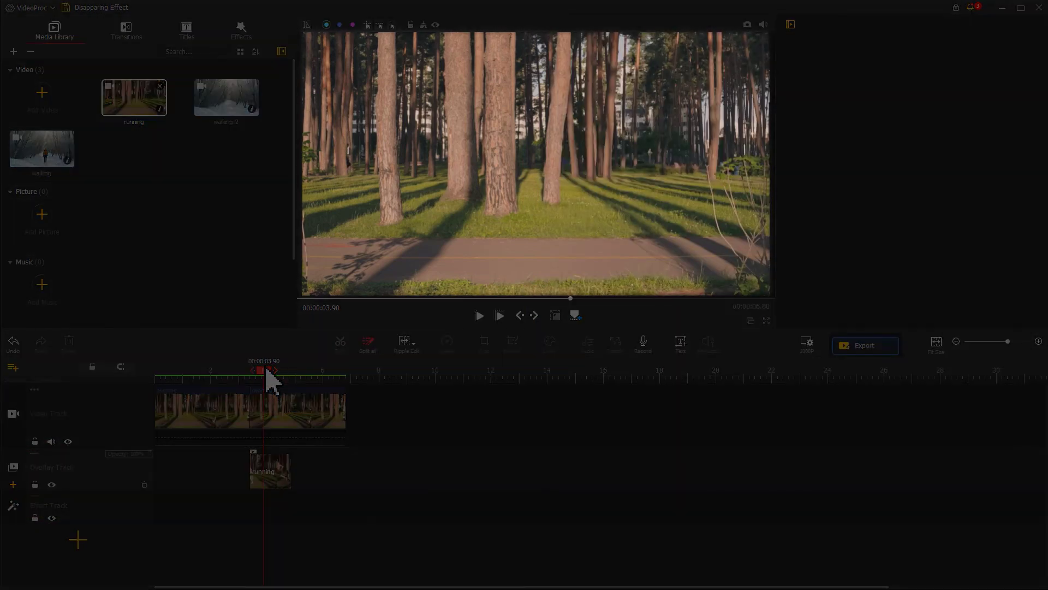
- Preview from the start, then cut the duplicate clip at 00:00:04.86, leaving 1.46 s
{"action": "left_click", "coordinate": [162, 374]}
{"action": "key", "text": "space"}
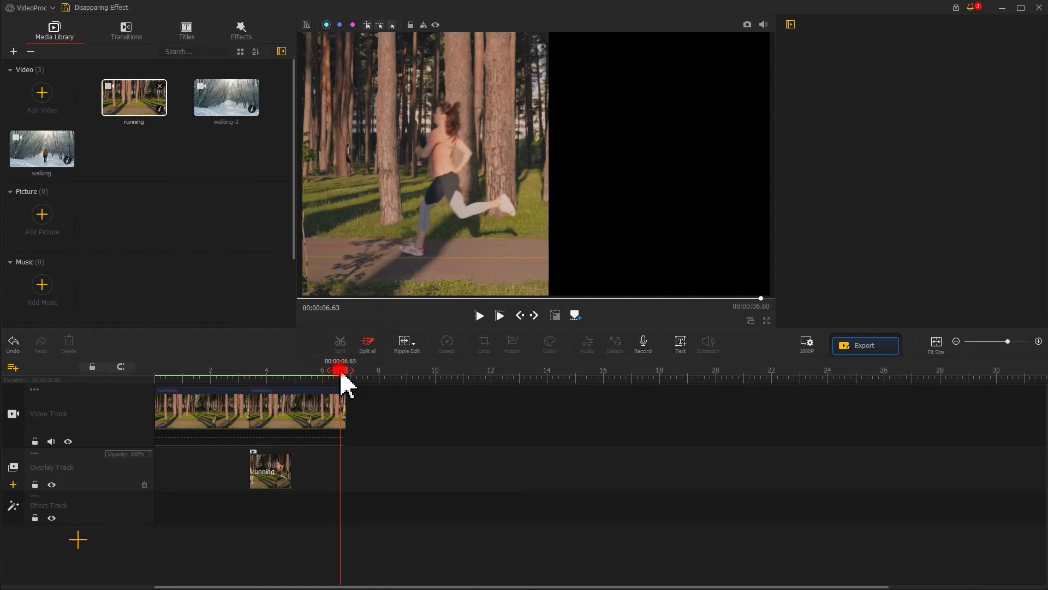
{"action": "left_click_drag", "start_coordinate": [342, 374], "coordinate": [292, 373]}
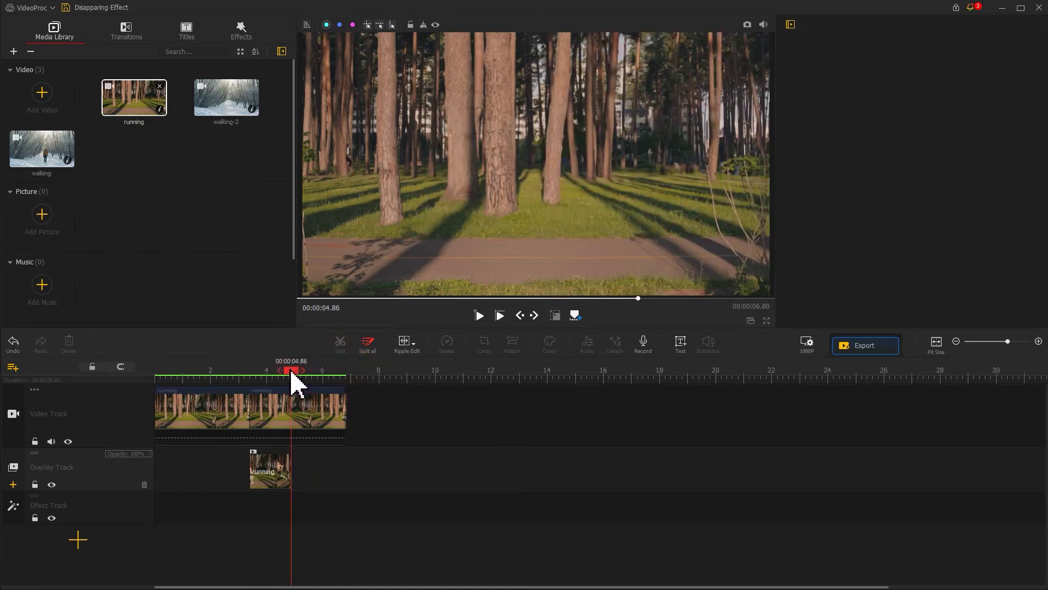
{"action": "left_click", "coordinate": [343, 399]}
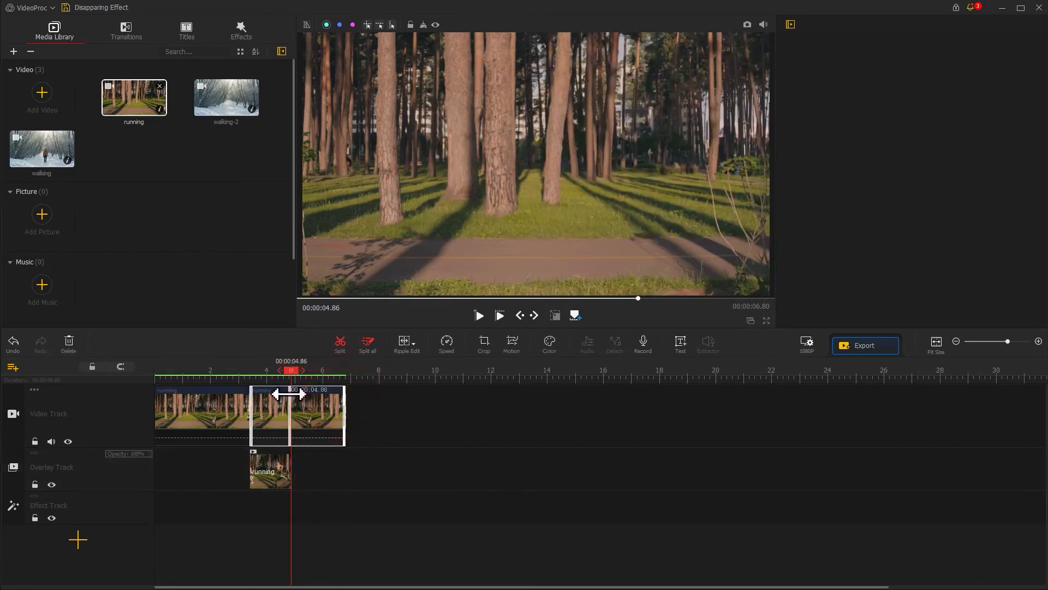
{"action": "key", "text": "Delete"}
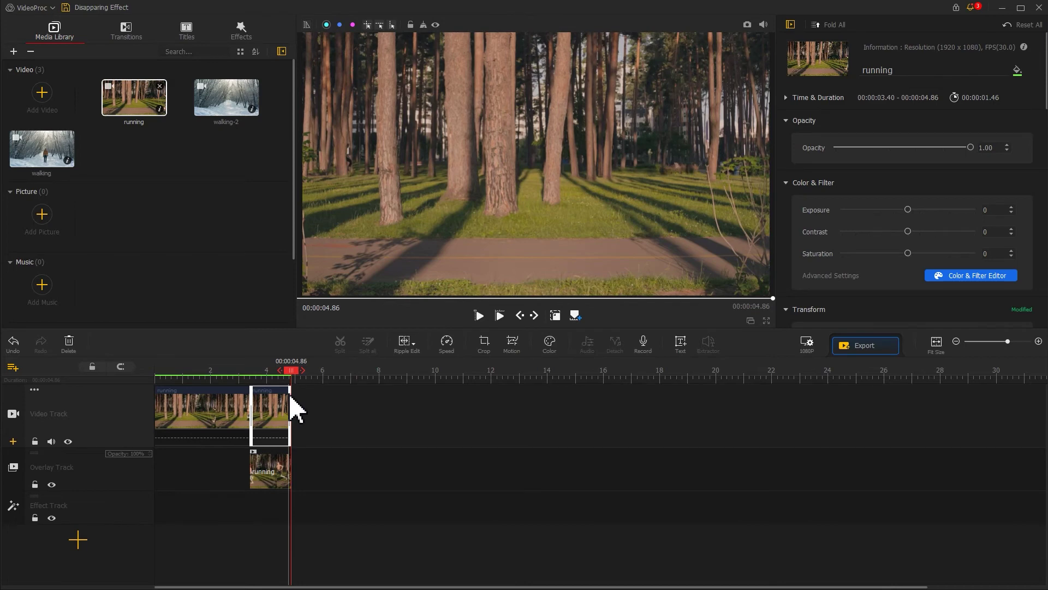
- Place a Fade between the running clip and its copy, shorten it to 1.20 s, and preview
{"action": "left_click", "coordinate": [127, 34]}
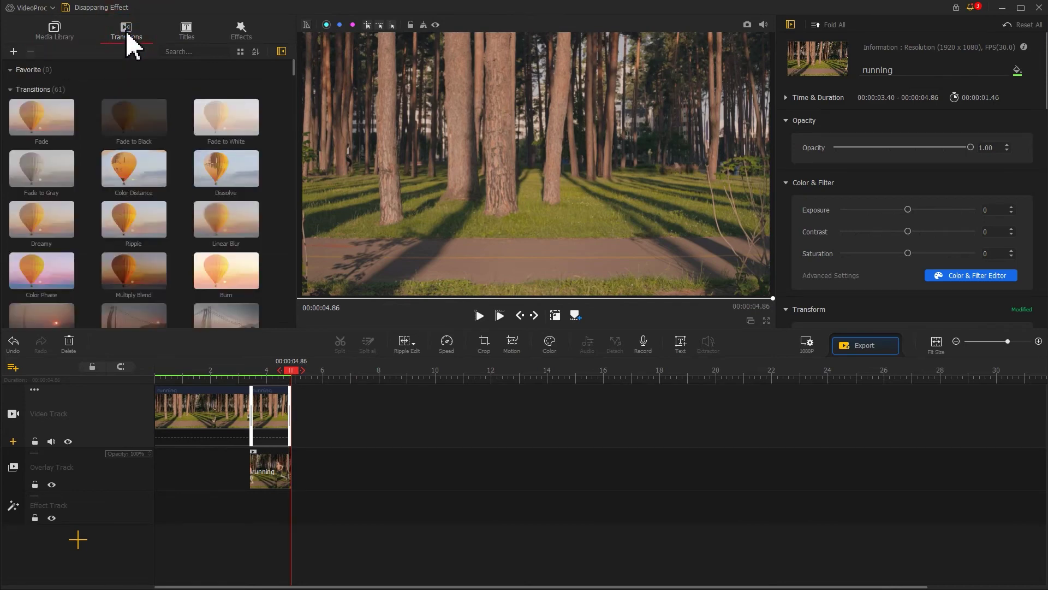
{"action": "left_click_drag", "start_coordinate": [65, 117], "coordinate": [260, 410]}
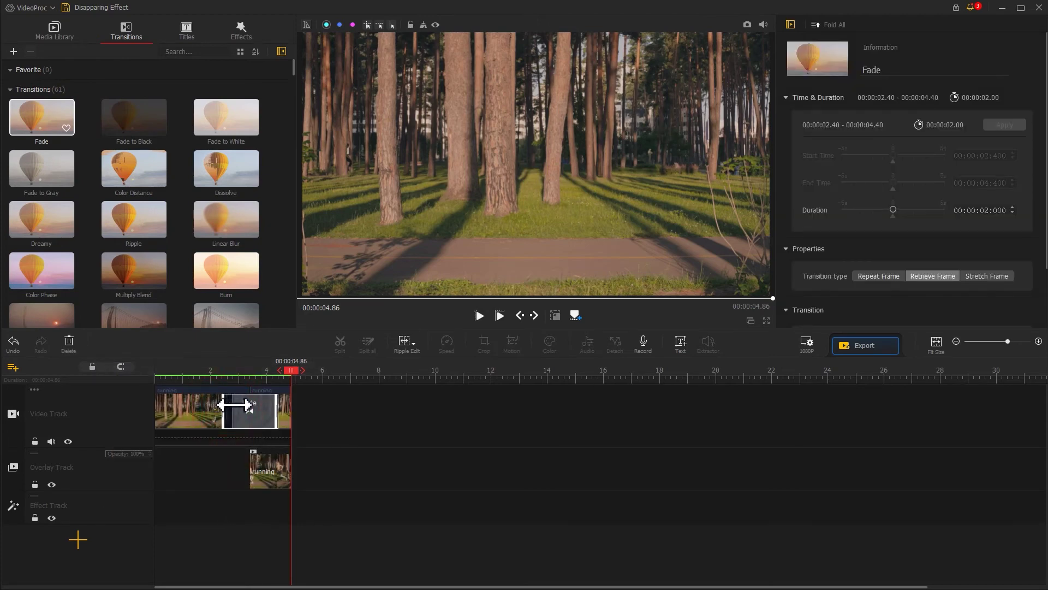
{"action": "left_click_drag", "start_coordinate": [234, 403], "coordinate": [235, 407]}
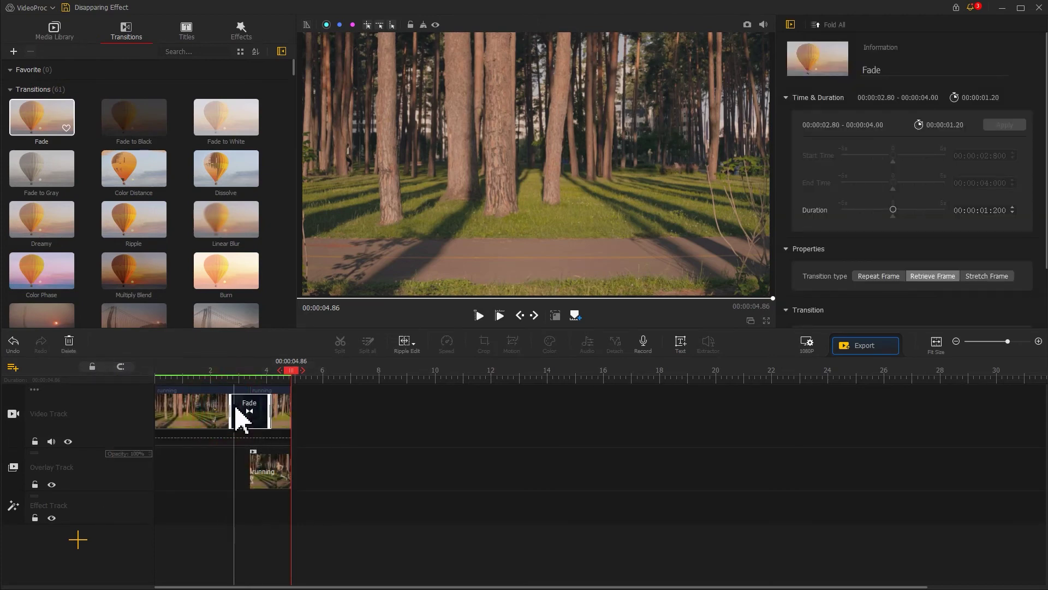
{"action": "left_click", "coordinate": [155, 371]}
{"action": "key", "text": "space"}
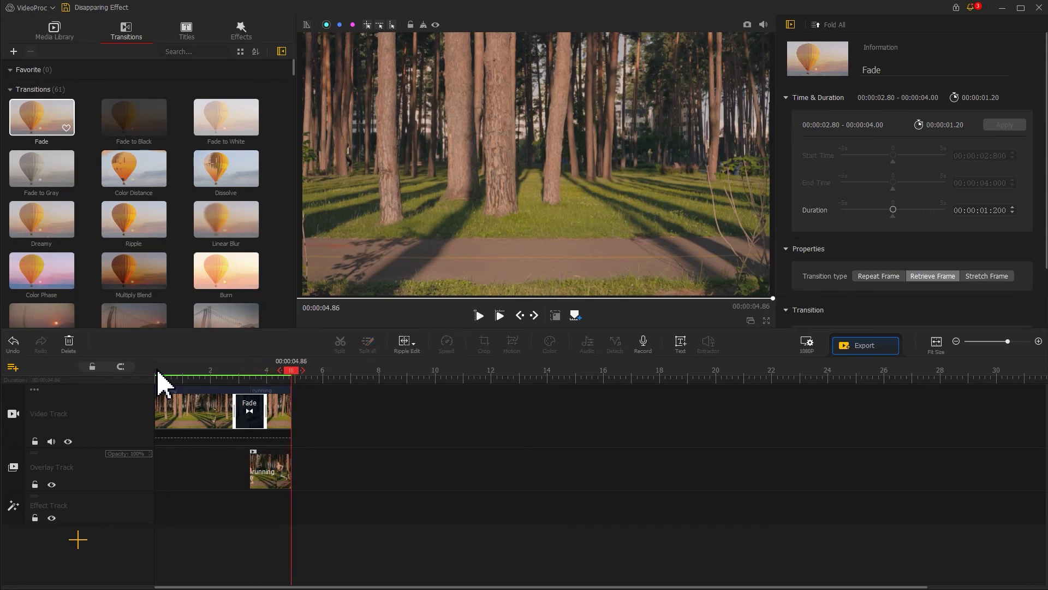
- Start the overlay clip at 00:00:02.80, lasting 2.06 s, and replay from the beginning
{"action": "left_click", "coordinate": [251, 461]}
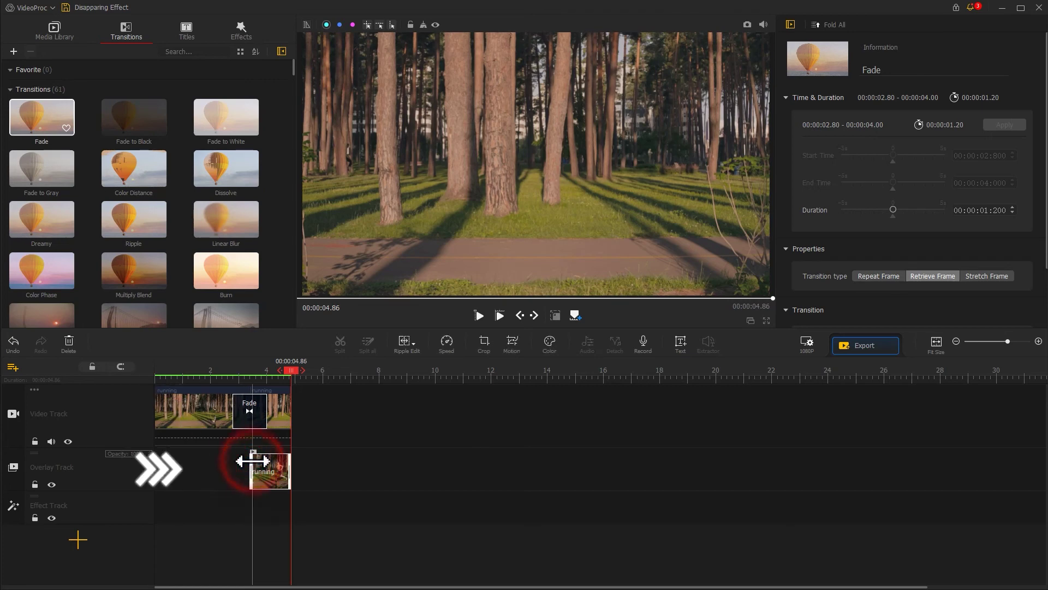
{"action": "left_click_drag", "start_coordinate": [250, 462], "coordinate": [237, 458]}
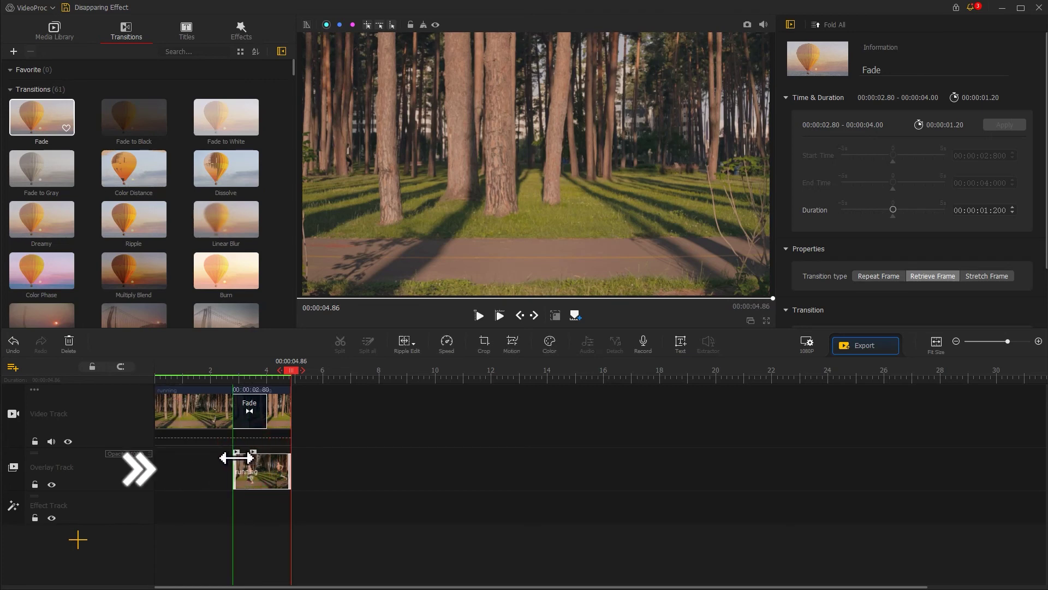
{"action": "left_click", "coordinate": [236, 460]}
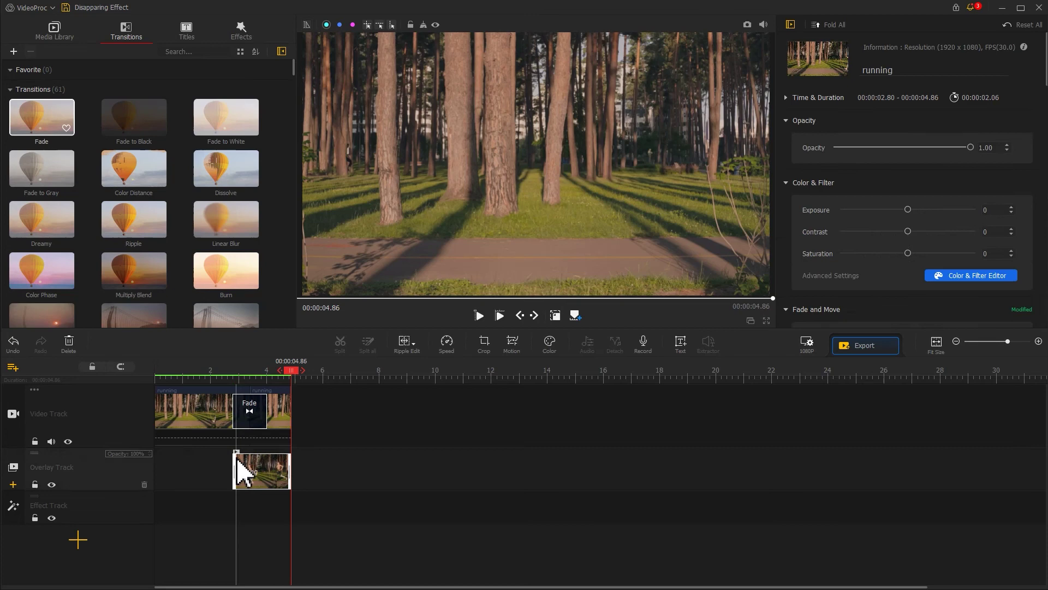
{"action": "left_click_drag", "start_coordinate": [294, 372], "coordinate": [157, 375]}
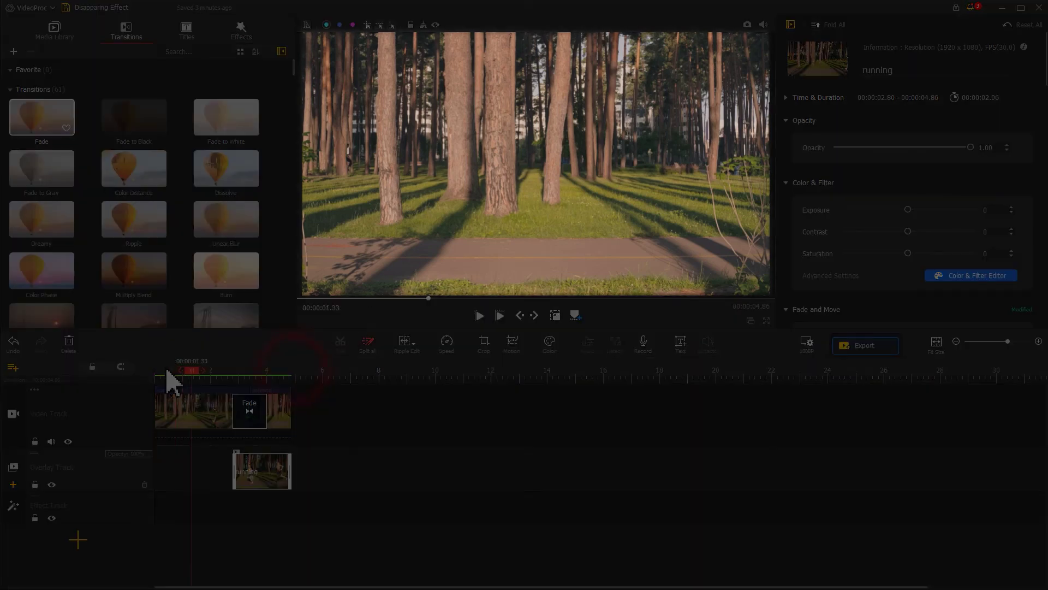
{"action": "key", "text": "space"}
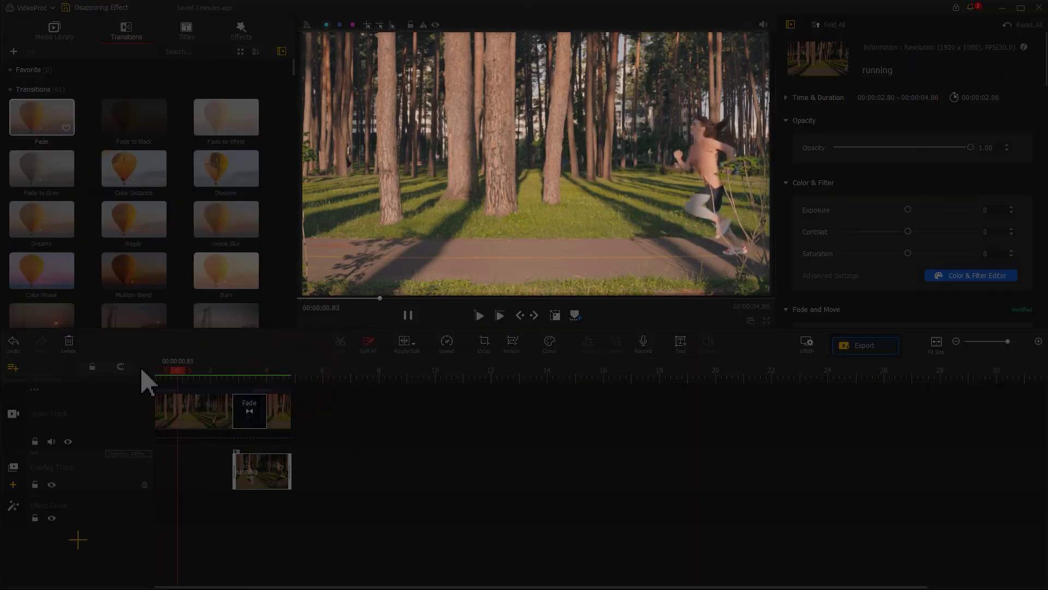